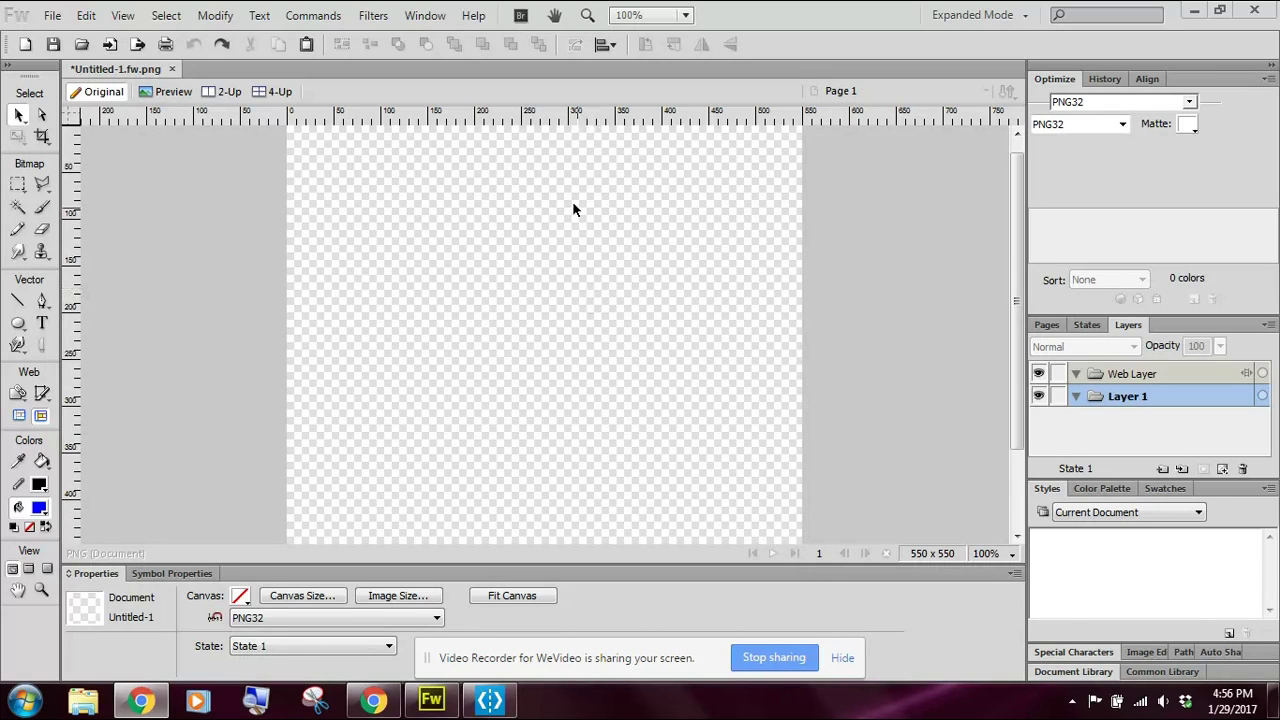
Close Untitled-1 without saving and open the bouquet image from Lesson2.
left_click(171, 69)
left_click(652, 392)
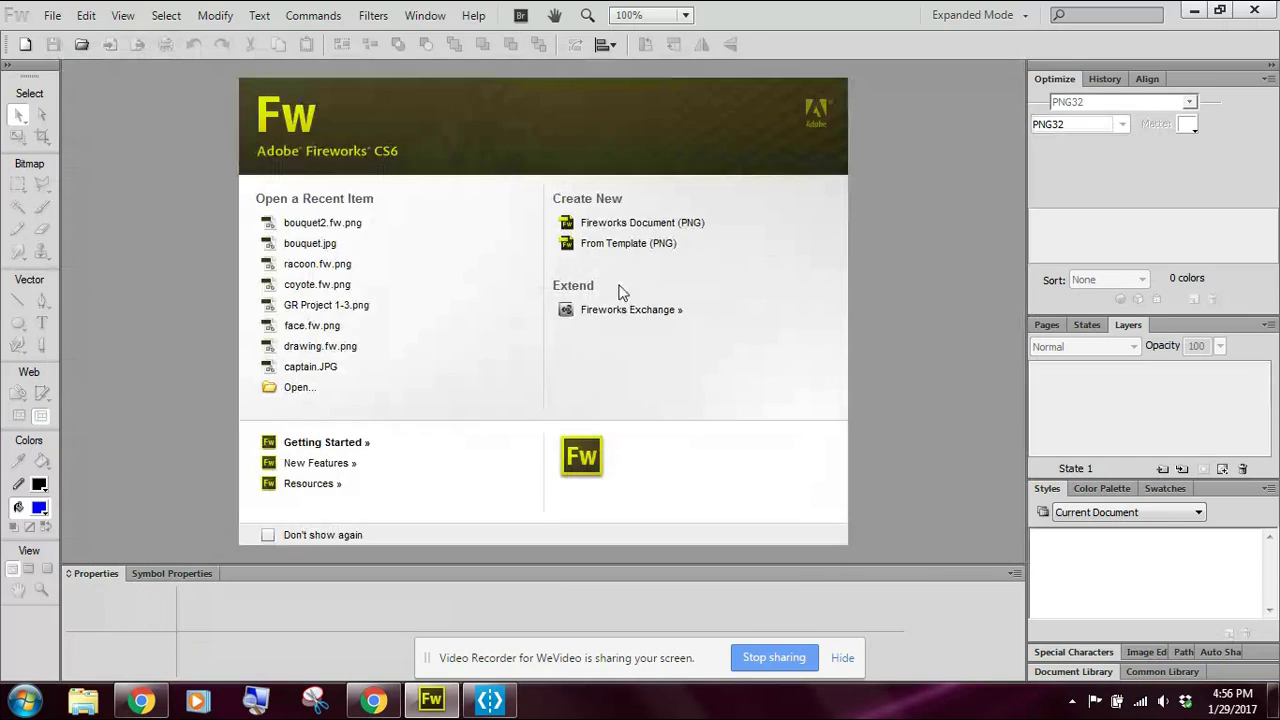
left_click(303, 394)
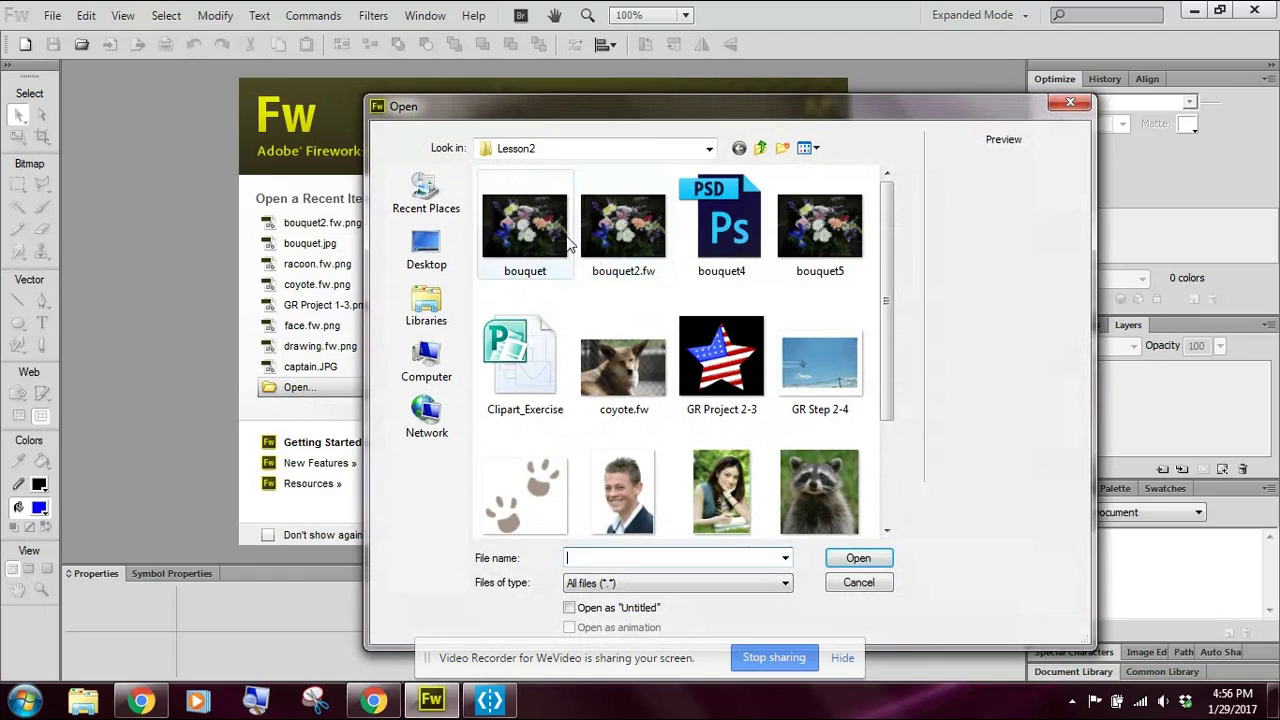
left_click(532, 230)
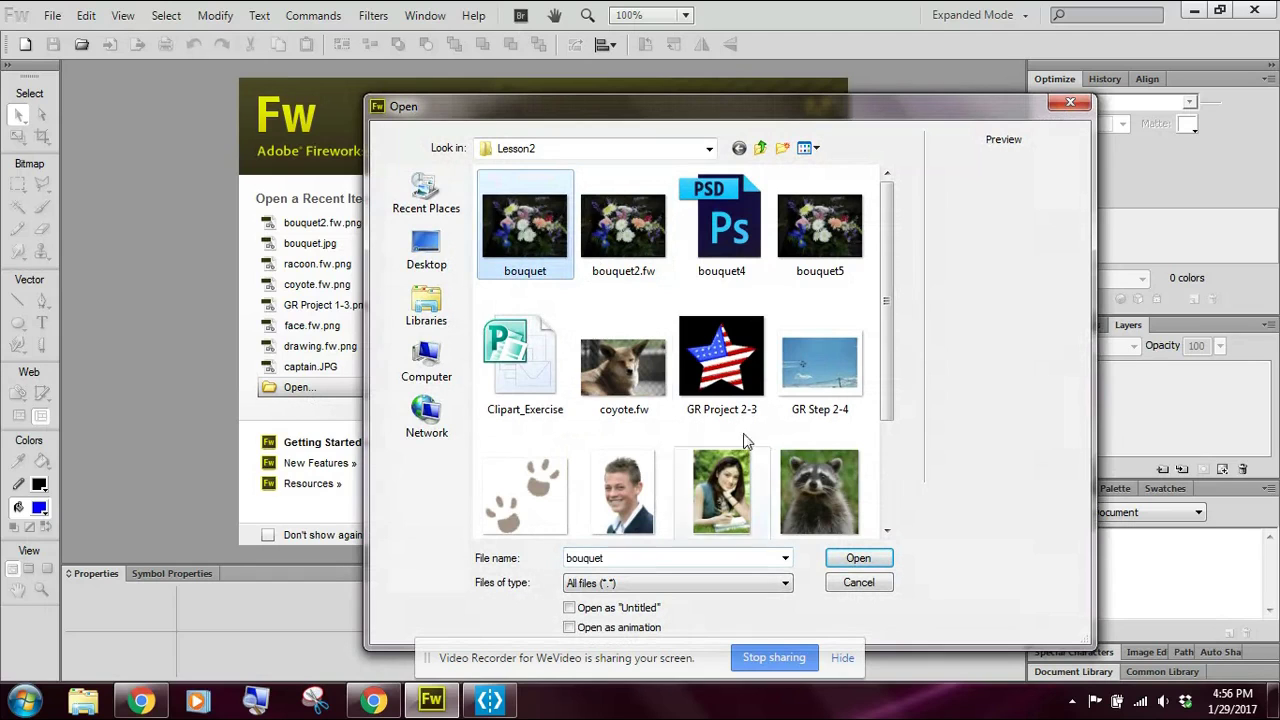
left_click(860, 558)
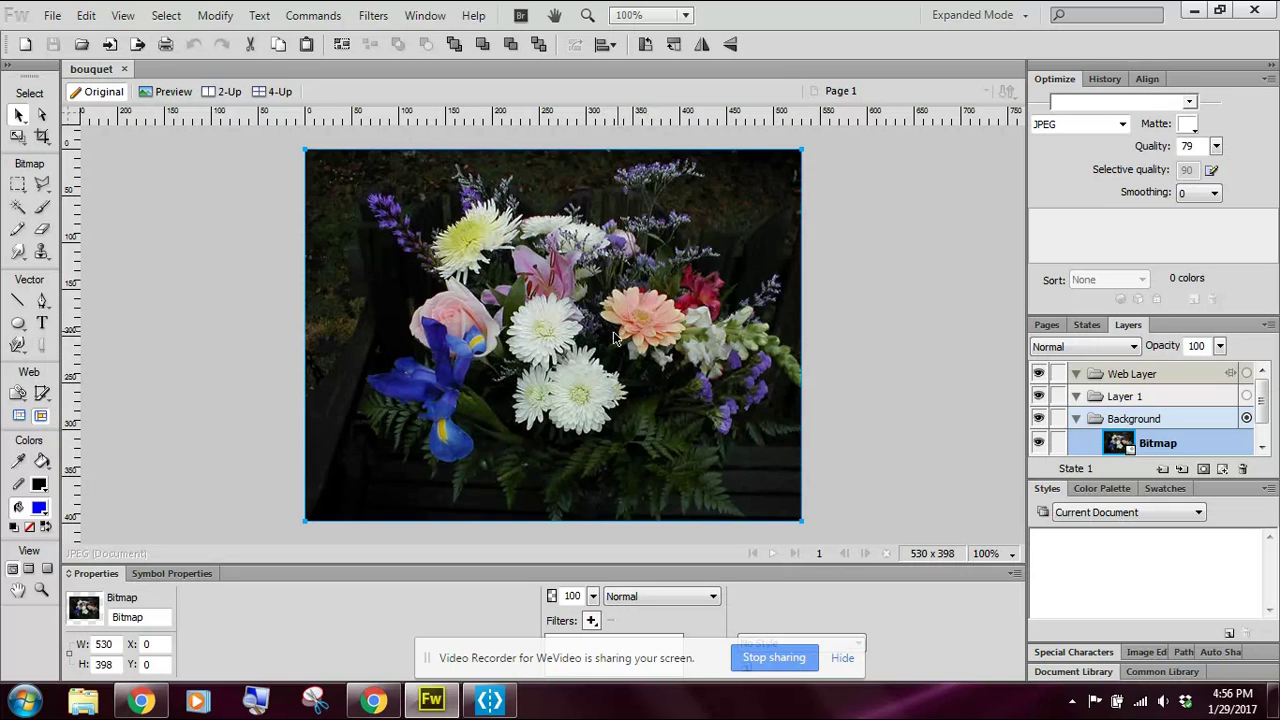
Save As bouquet2.fw.png with the Fireworks PNG type, overwriting the existing Lesson2 file.
left_click(52, 16)
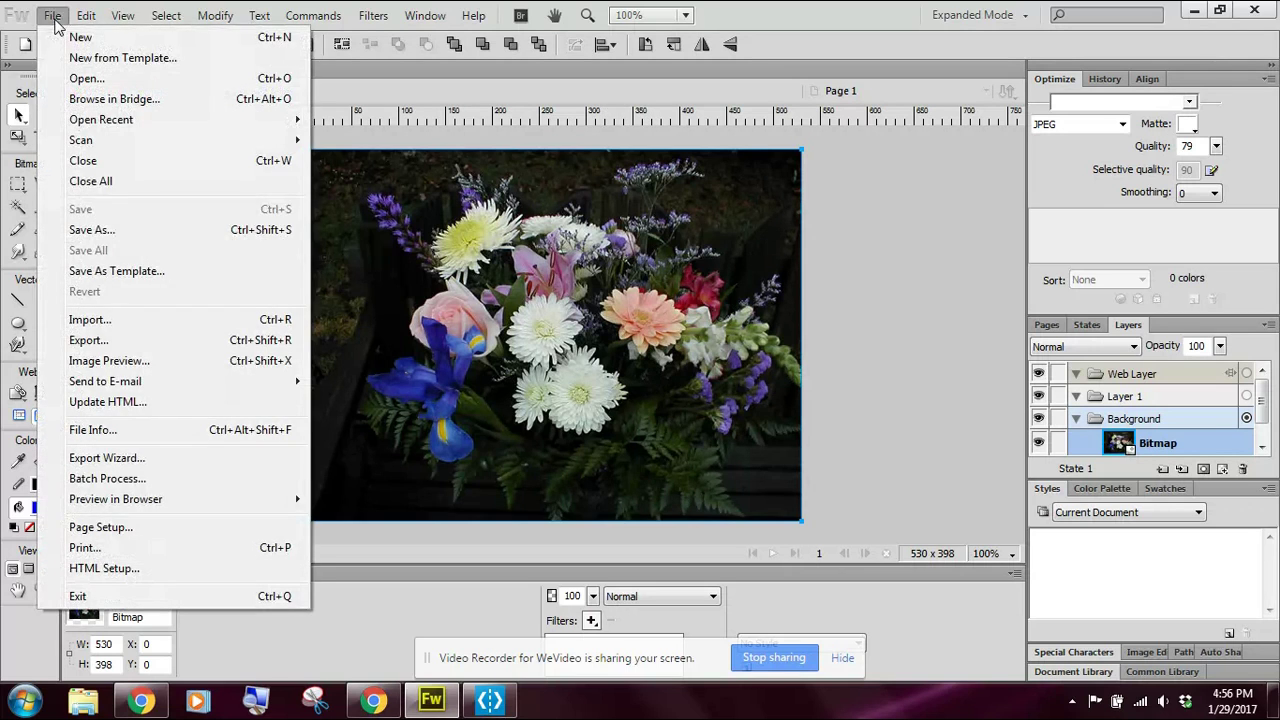
left_click(119, 231)
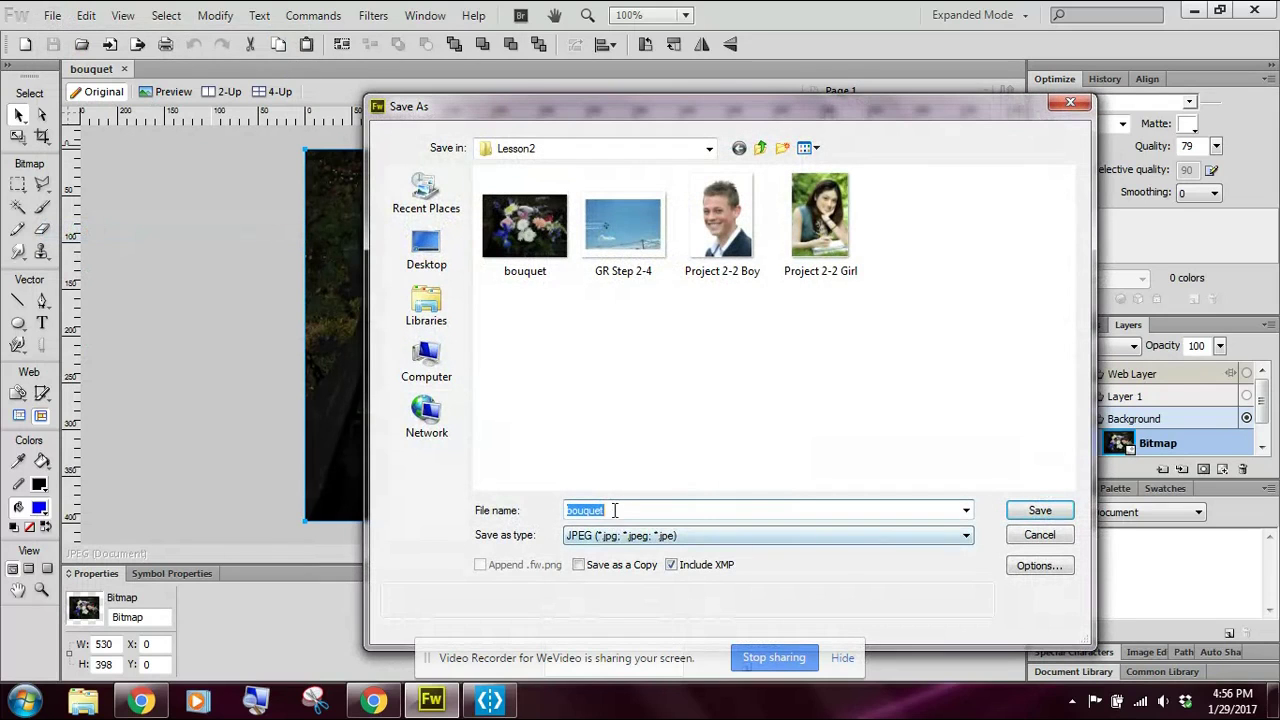
left_click(615, 510)
type("2")
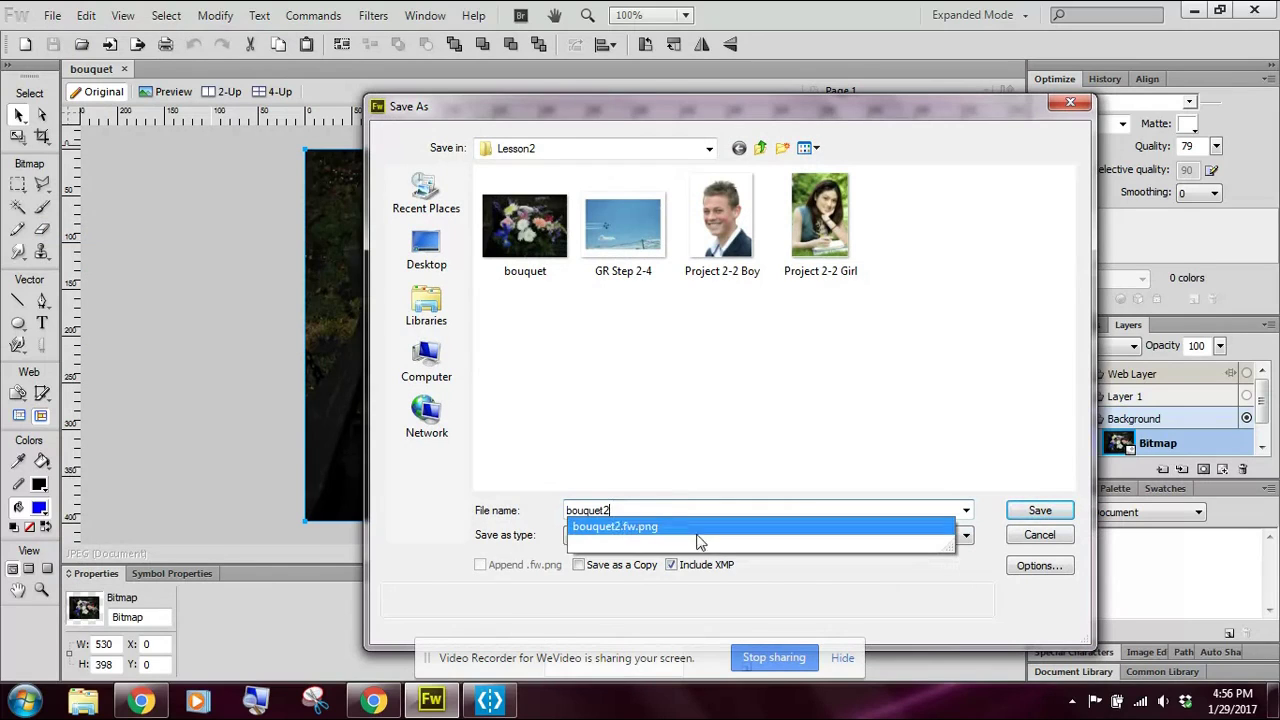
left_click(966, 537)
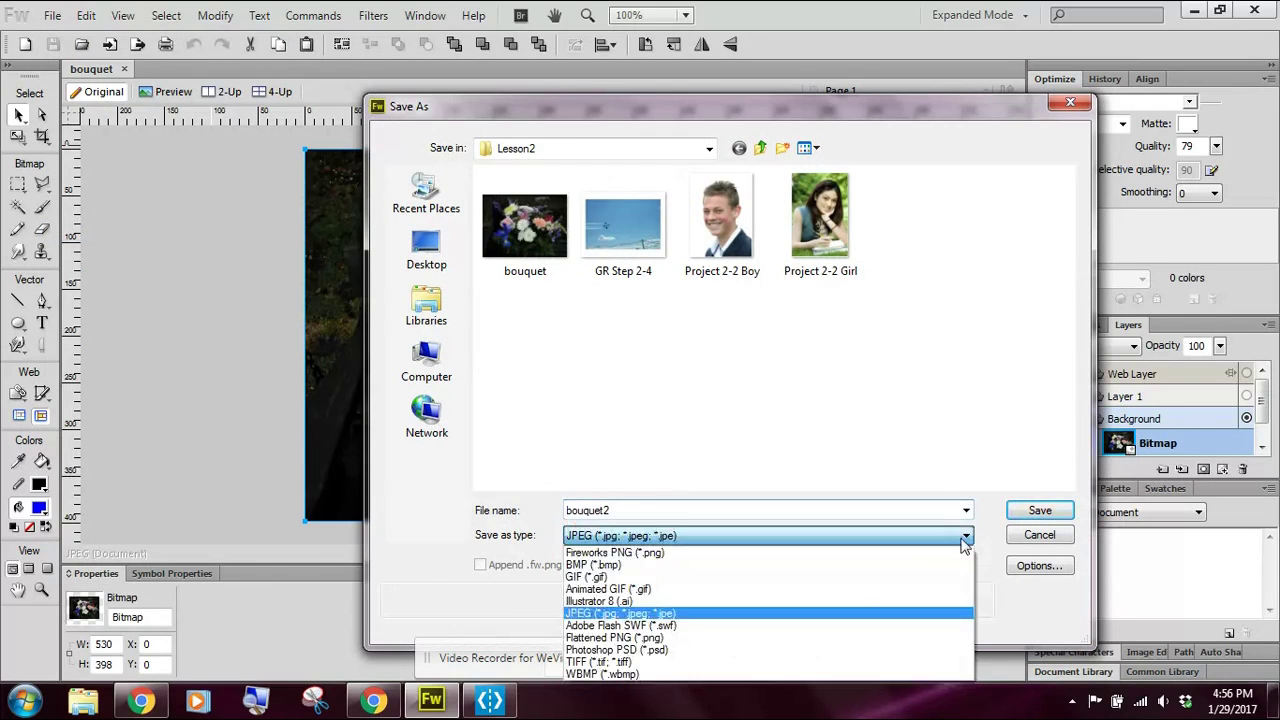
left_click(646, 555)
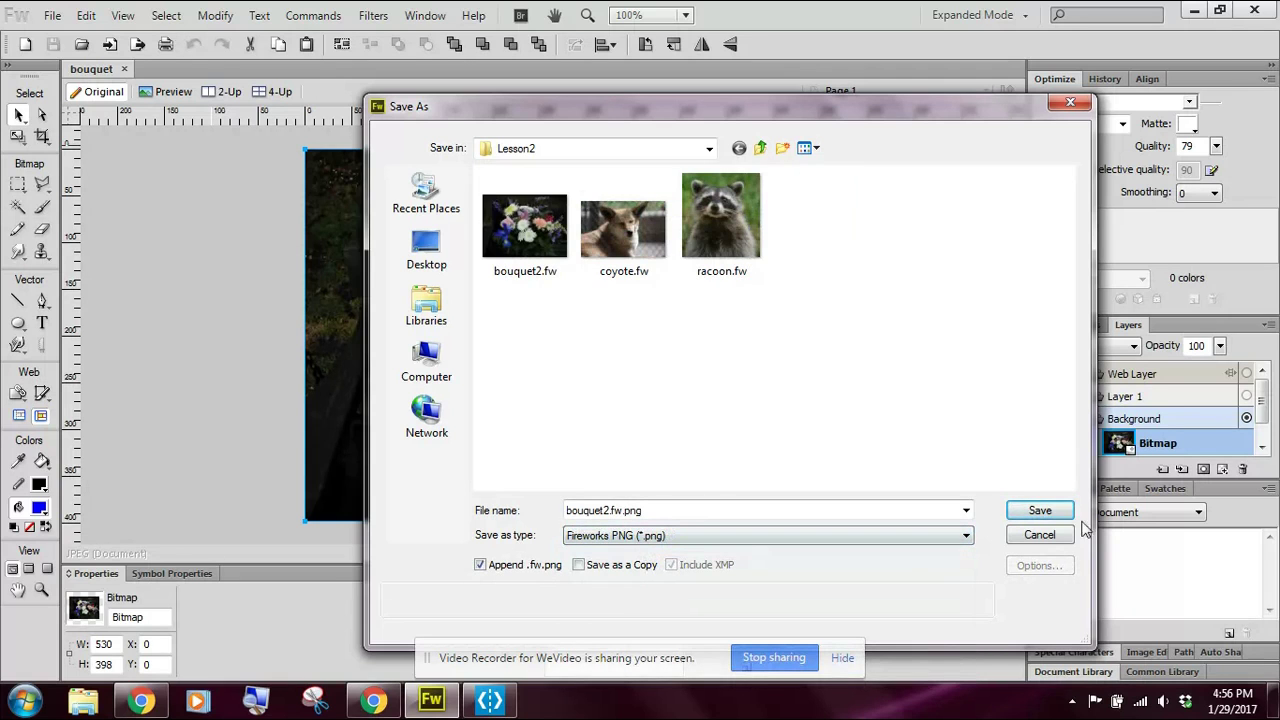
left_click(1040, 512)
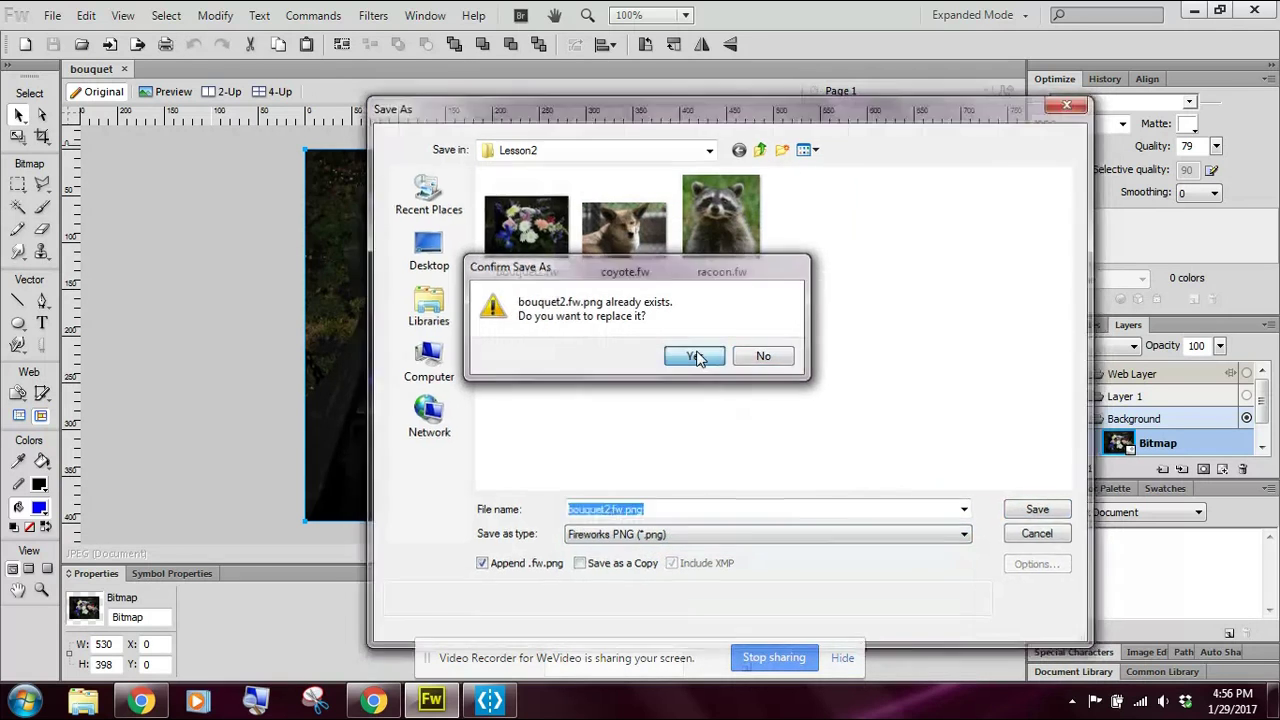
left_click(703, 357)
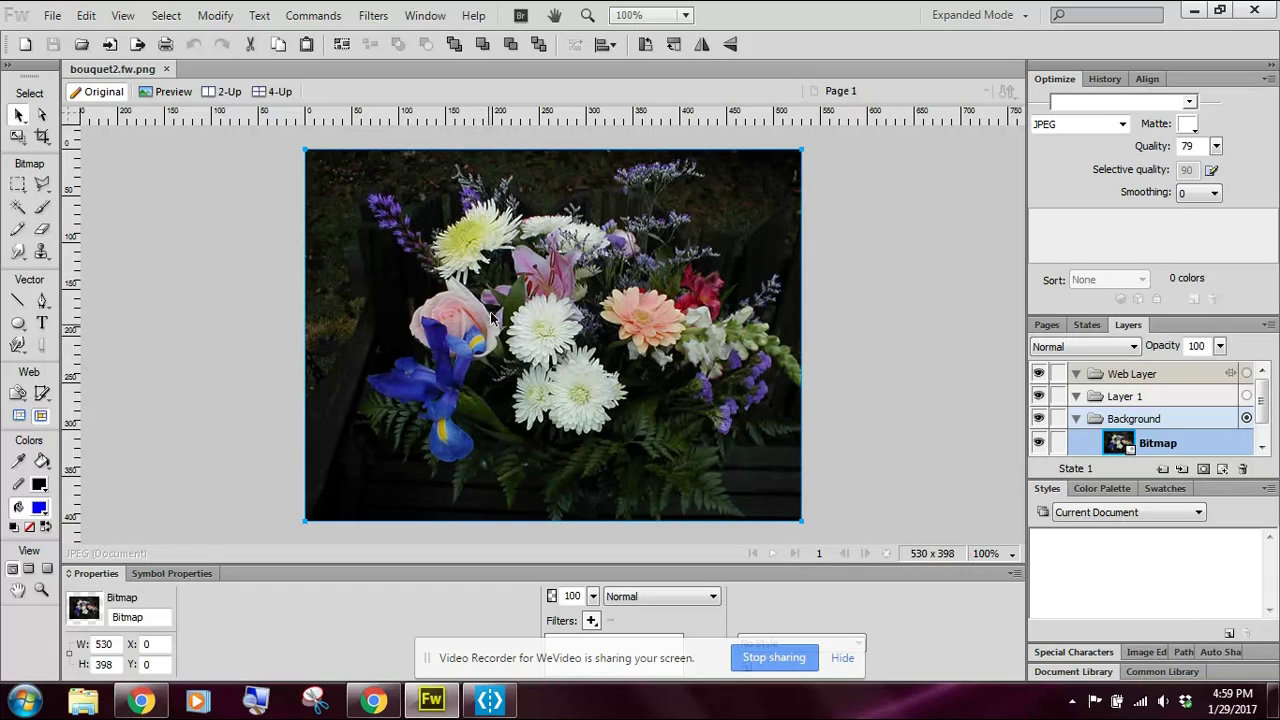
Open Image Preview for the bouquet and set preview zoom to 50%, then back to 100%.
left_click(52, 15)
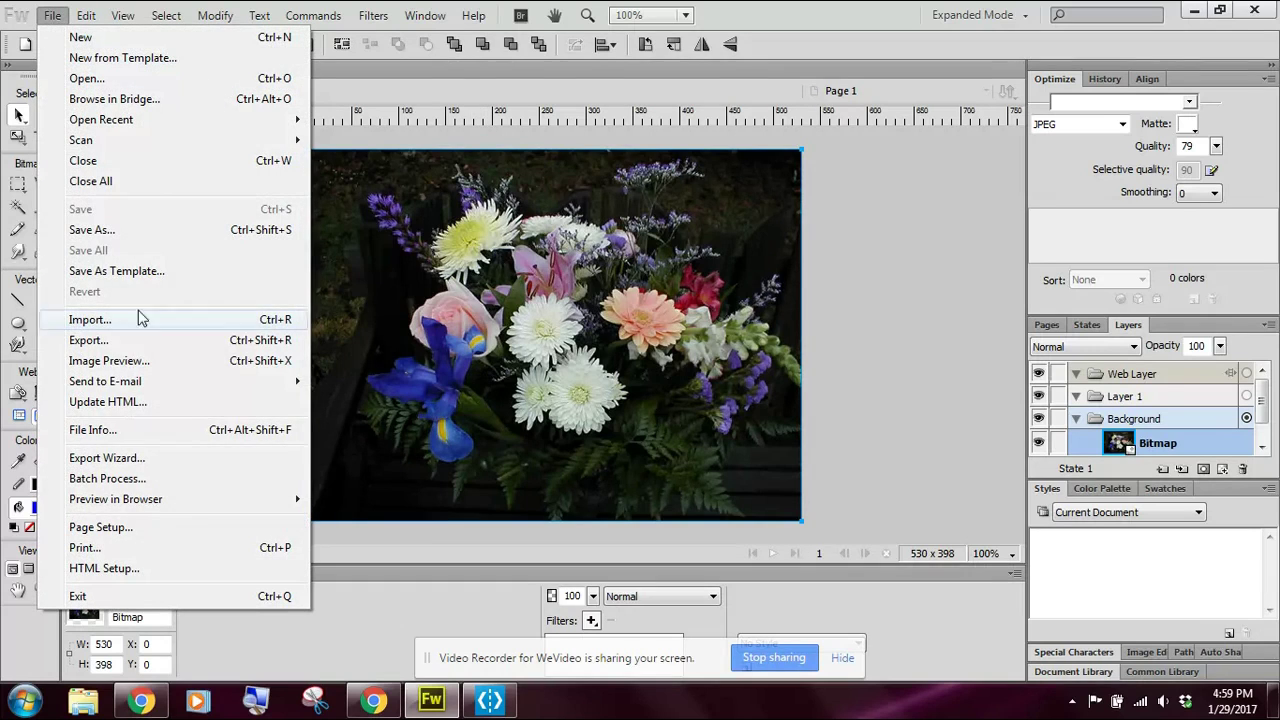
left_click(112, 362)
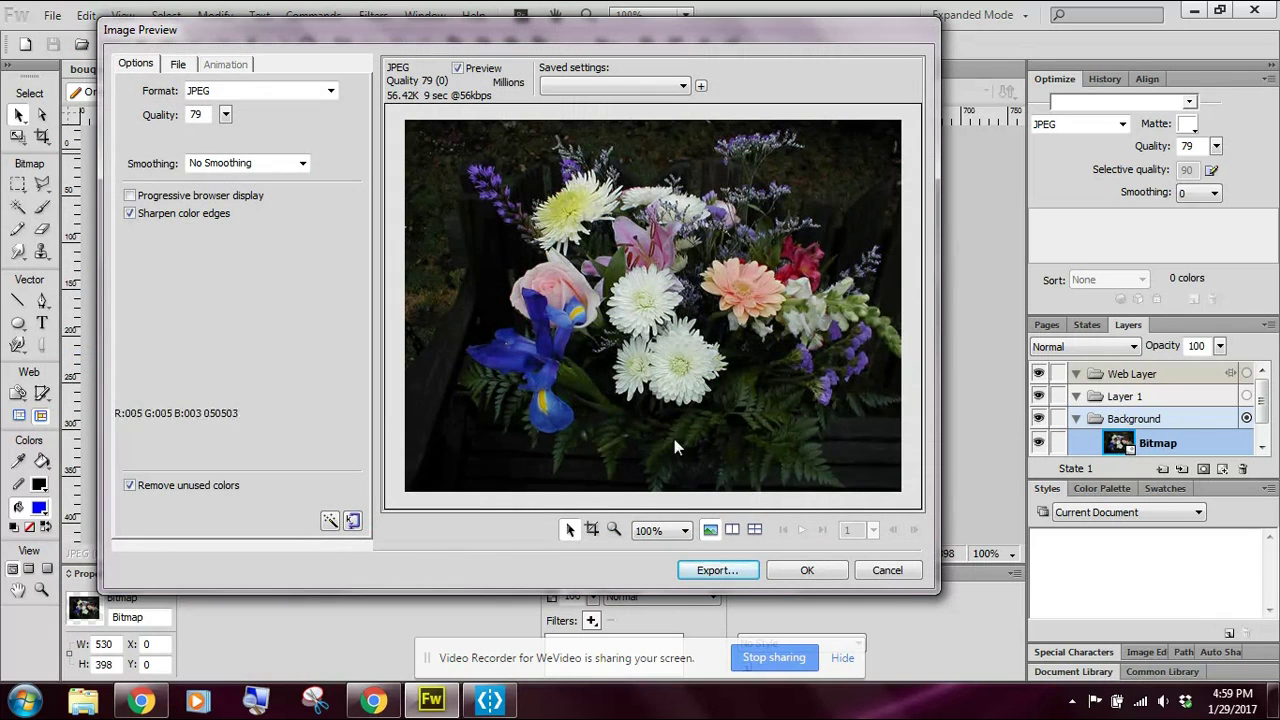
left_click(684, 531)
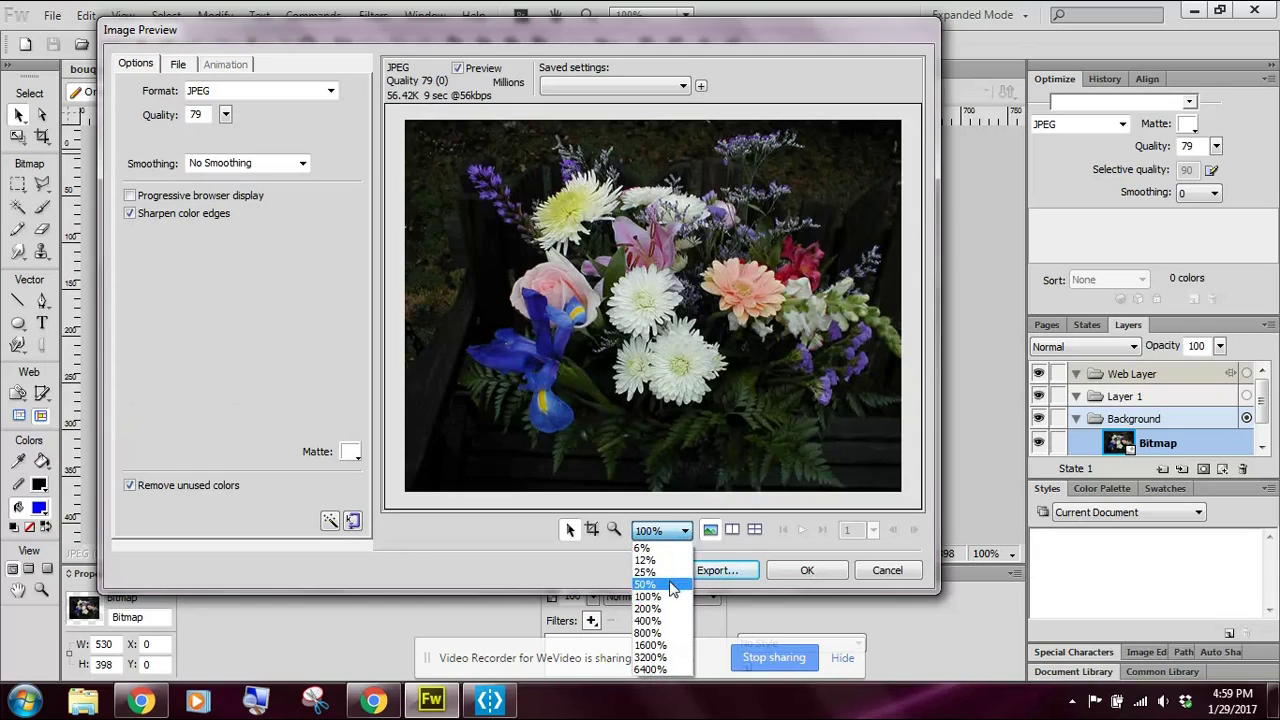
left_click(673, 585)
left_click(687, 531)
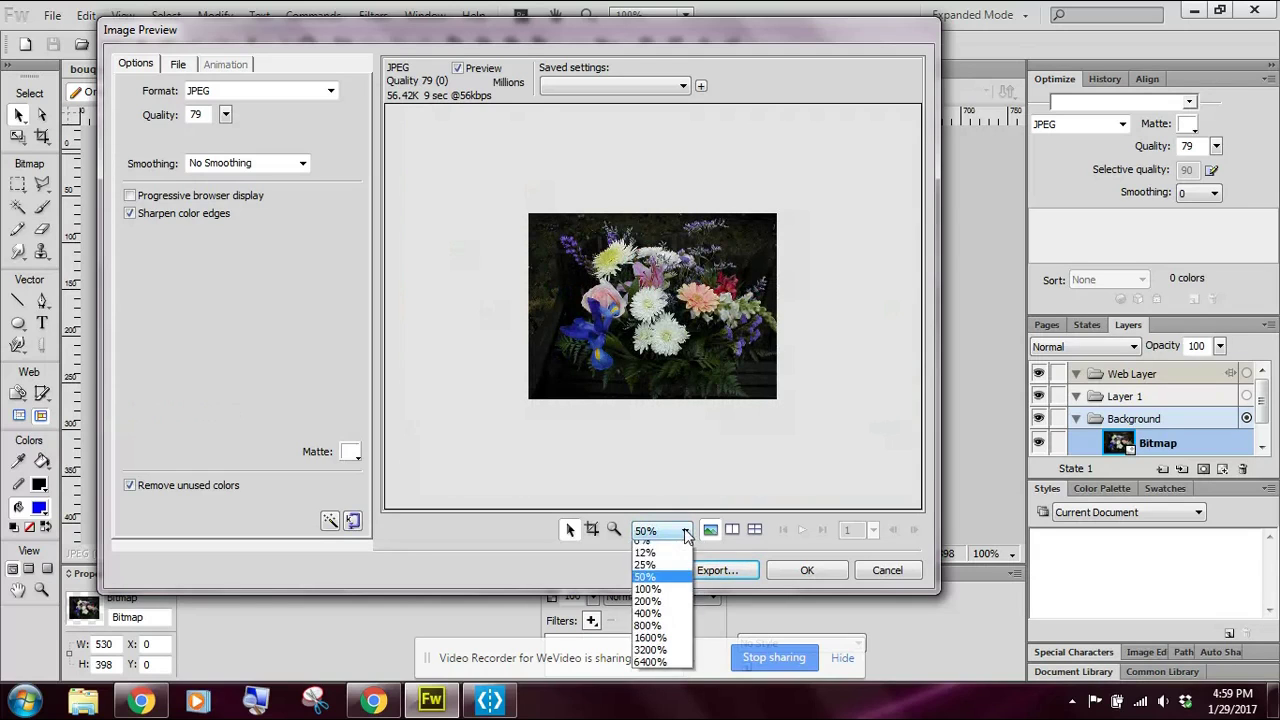
left_click(672, 597)
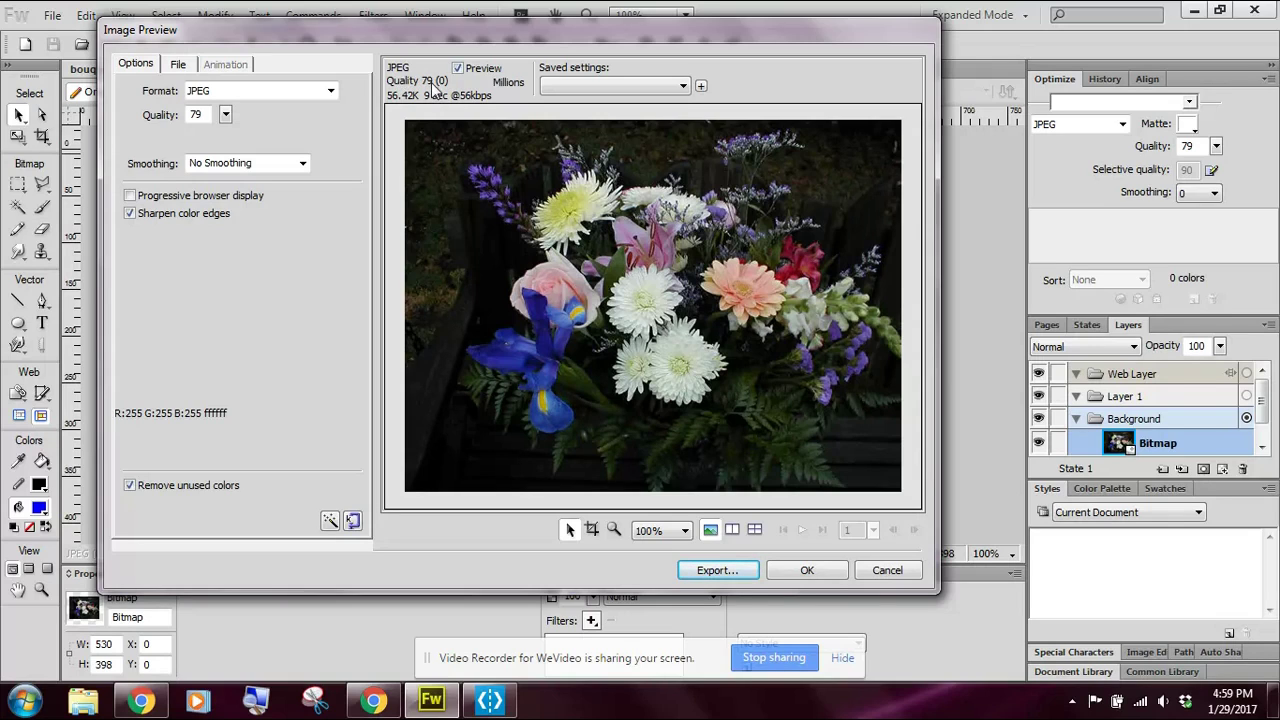
Check the JPEG Quality slider and leave quality at 79.
left_click(226, 116)
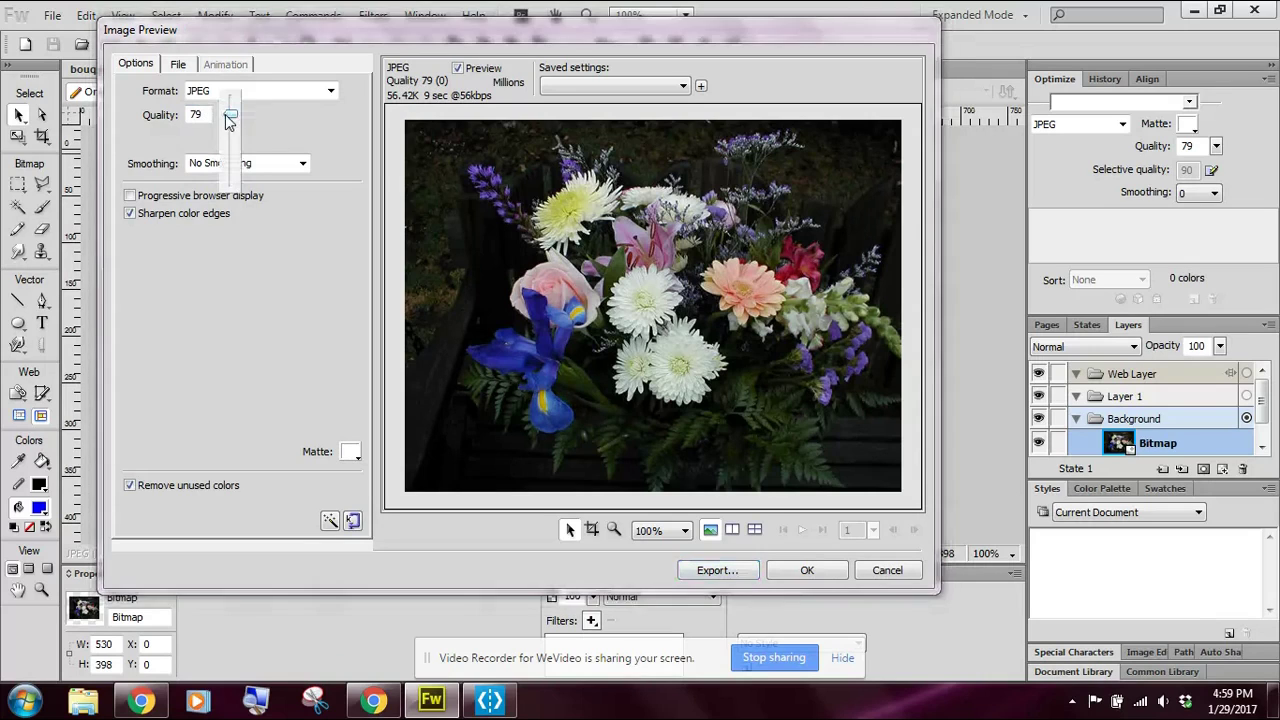
left_click(334, 108)
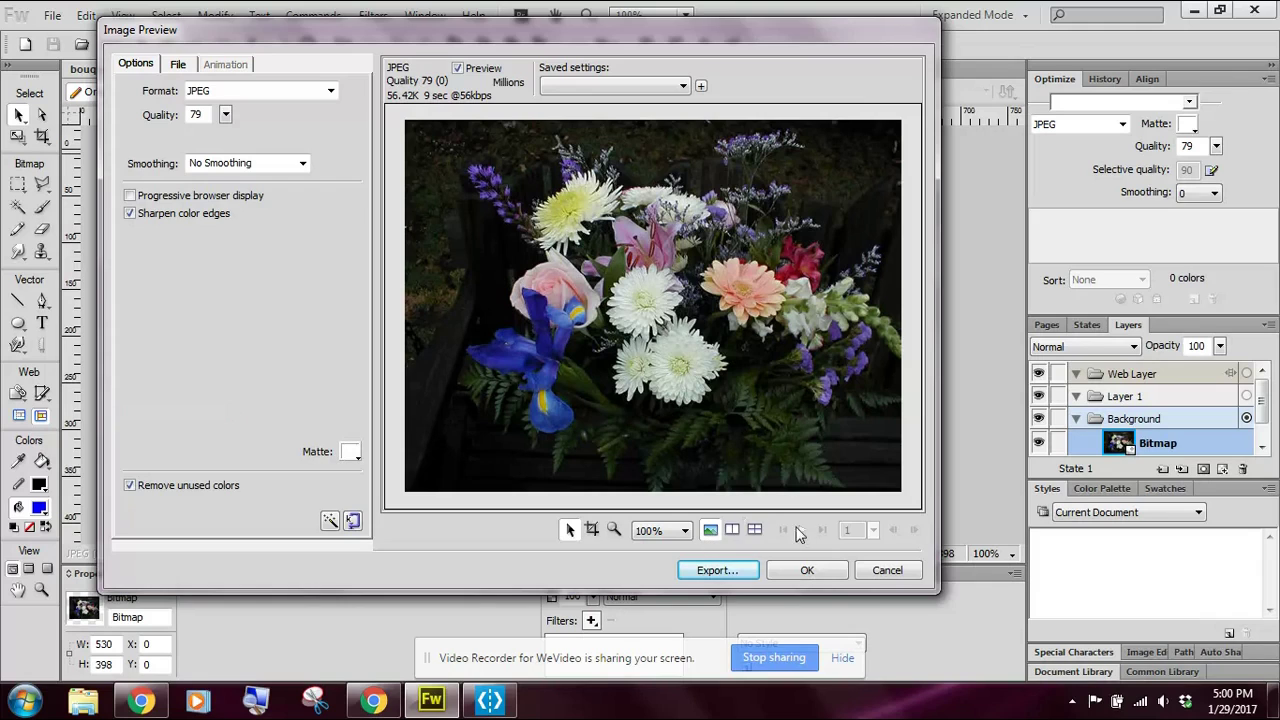
Split the preview into two stacked panes, select the bottom one and open its Saved settings list.
left_click(733, 531)
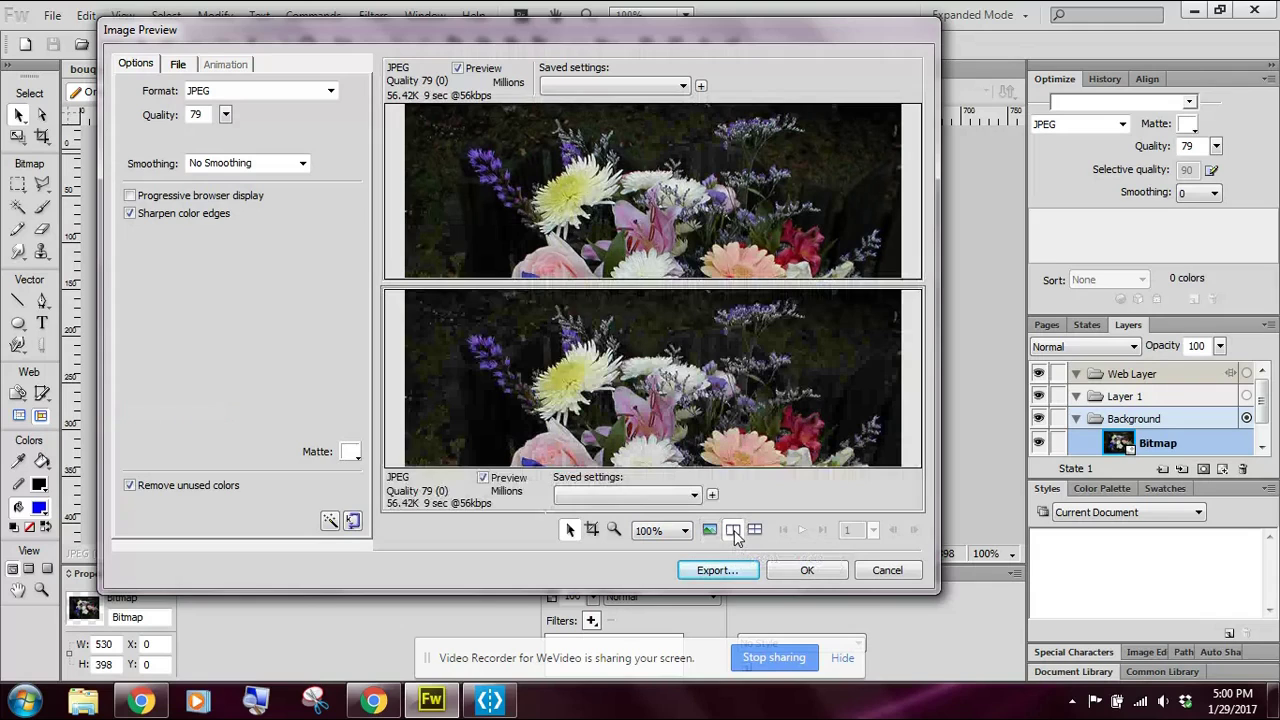
left_click(533, 217)
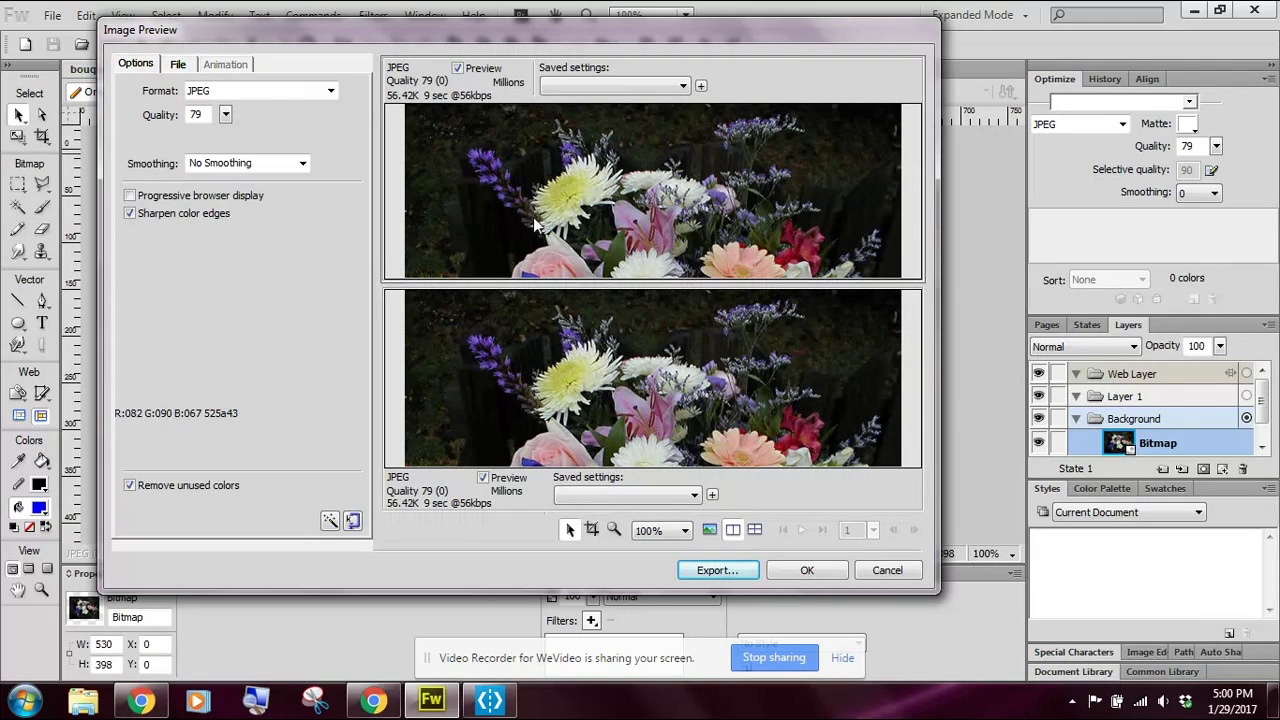
left_click(523, 352)
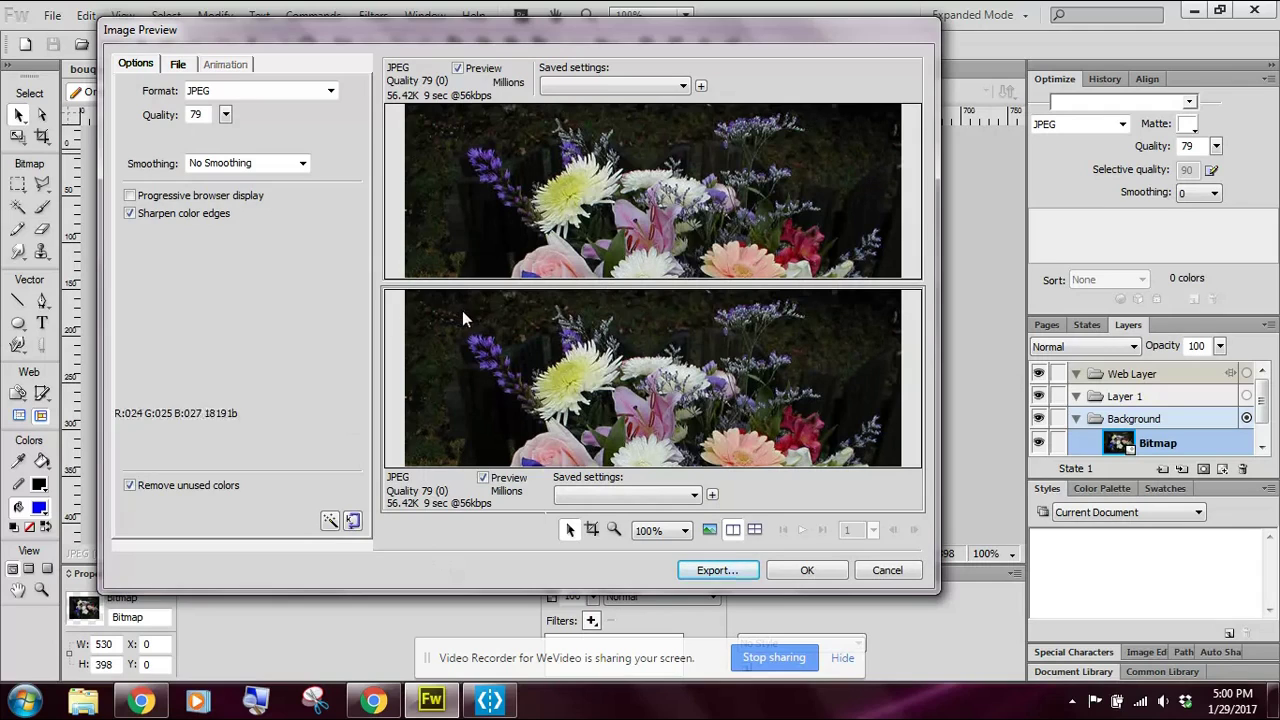
left_click(696, 496)
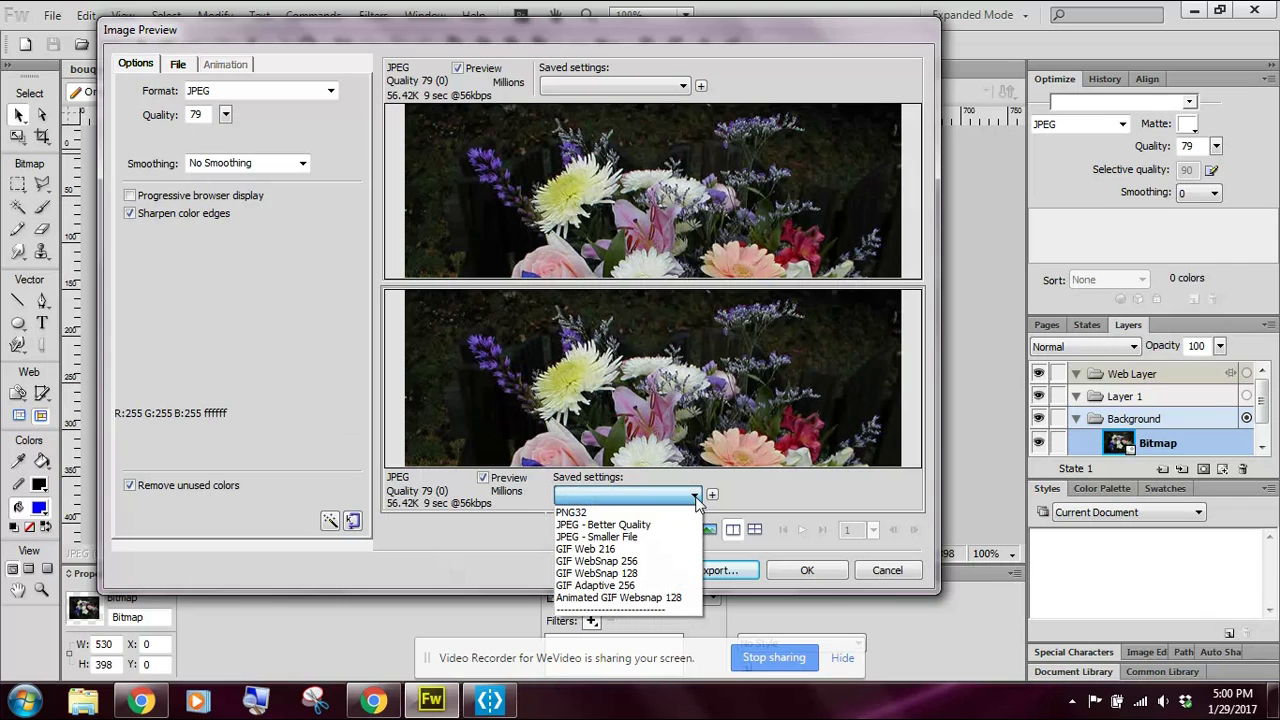
Apply GIF Adaptive 256 to the lower pane (106.64K) and reopen the Saved settings list.
left_click(610, 585)
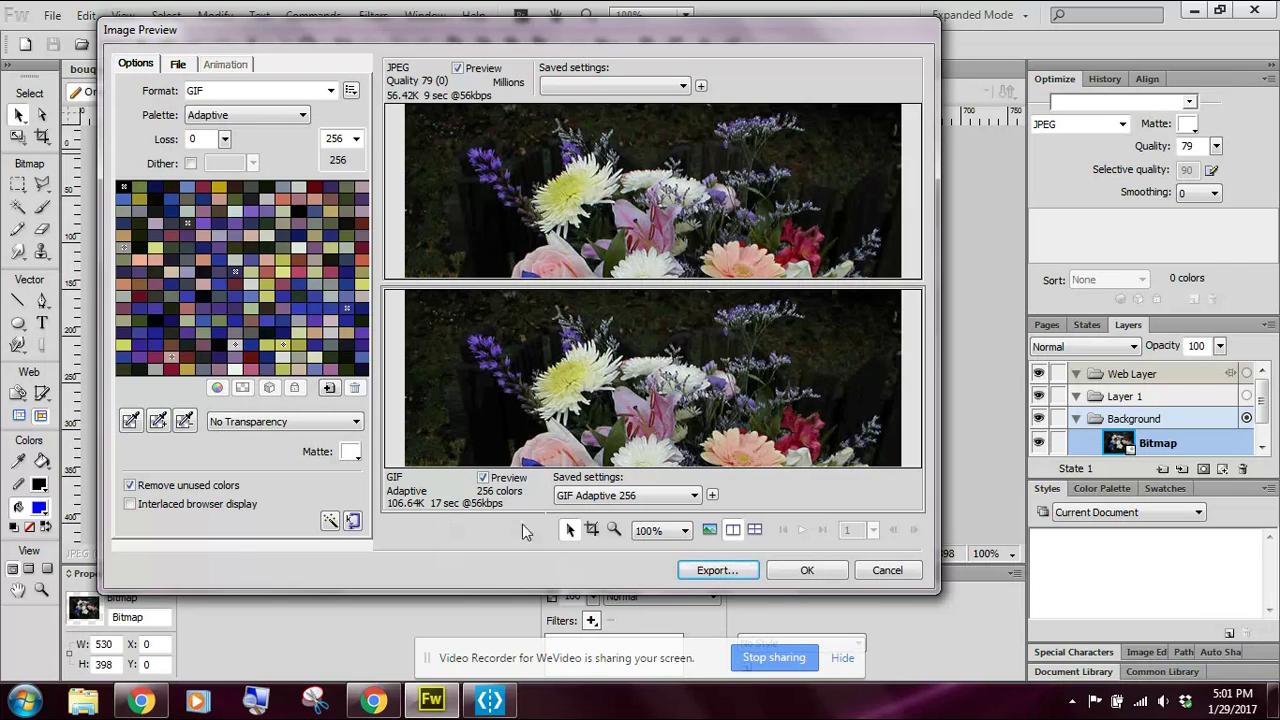
left_click(694, 497)
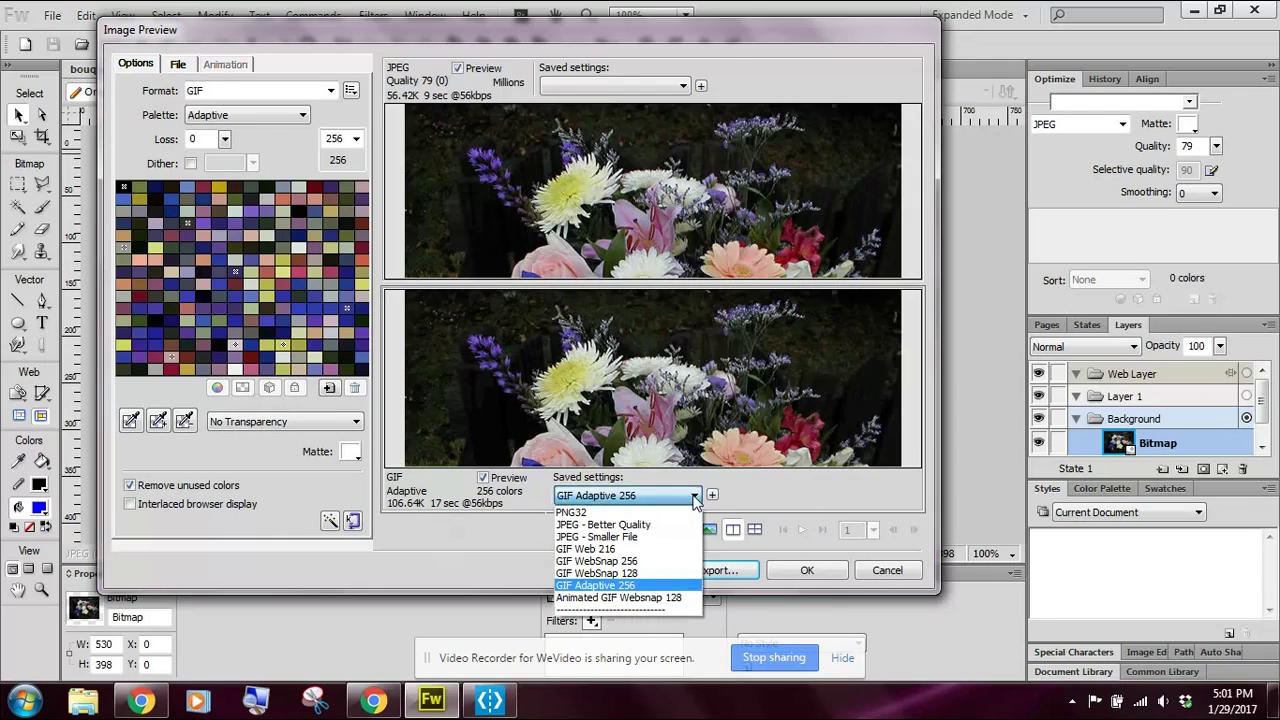
Apply the PNG 32 preset to the lower pane, then change its format to TIFF 8.
left_click(614, 515)
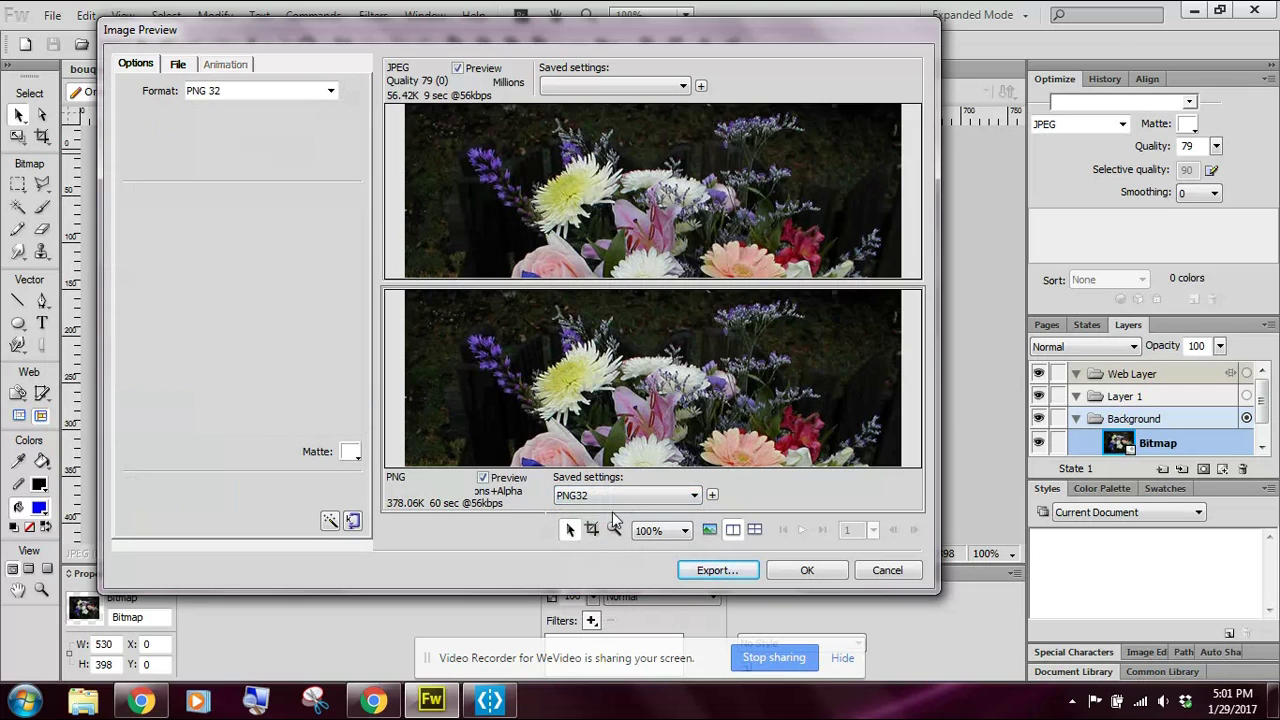
left_click(330, 91)
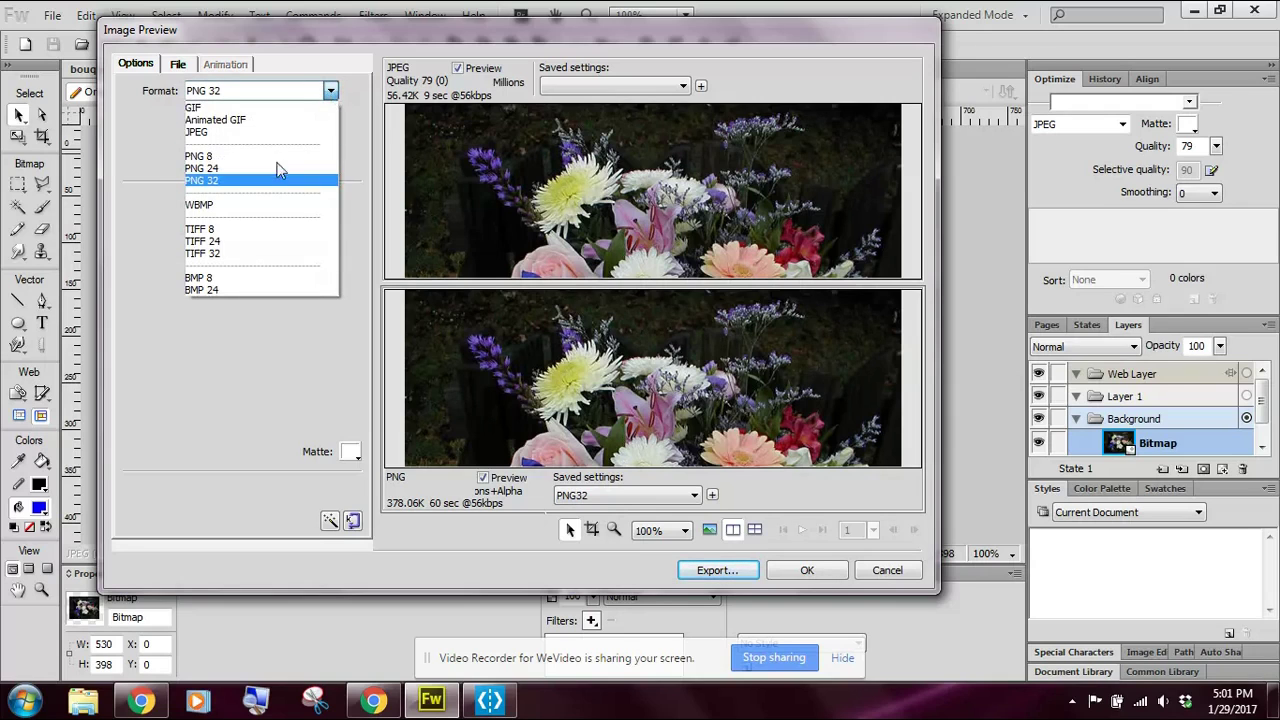
left_click(240, 230)
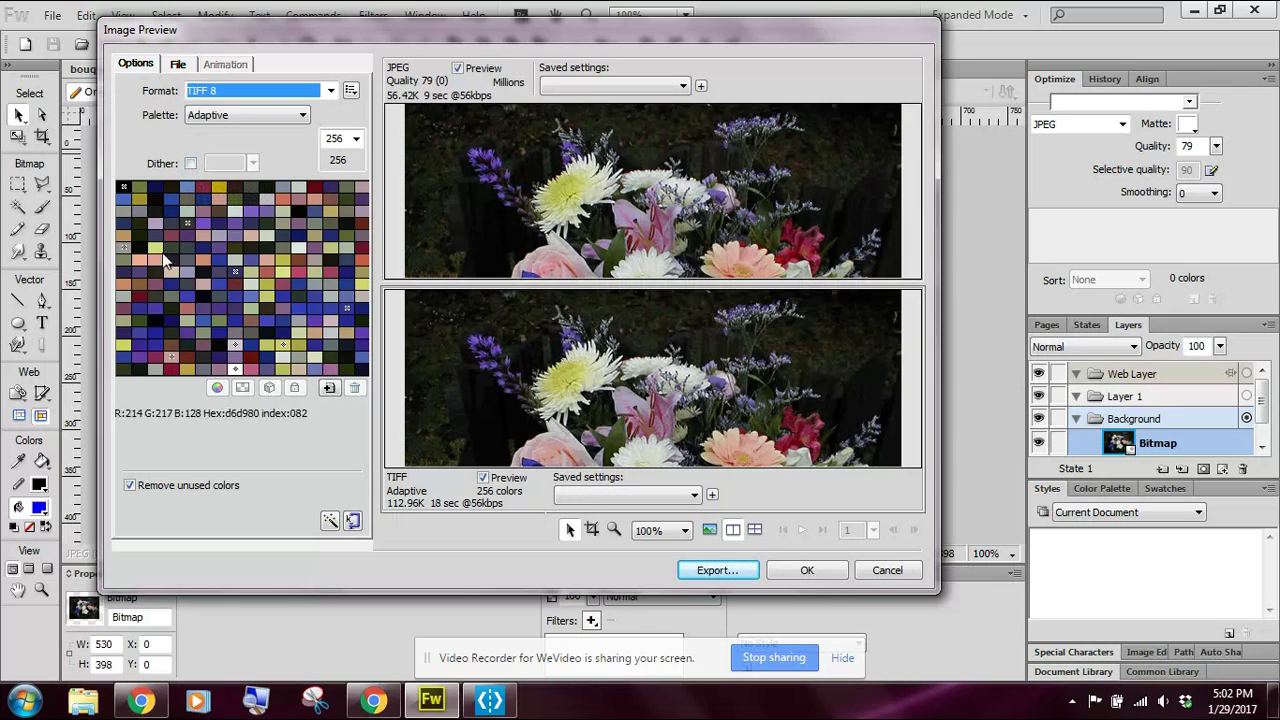
Enable 100% dithering on the TIFF 8 pane, raising it to 146.75K.
left_click(190, 164)
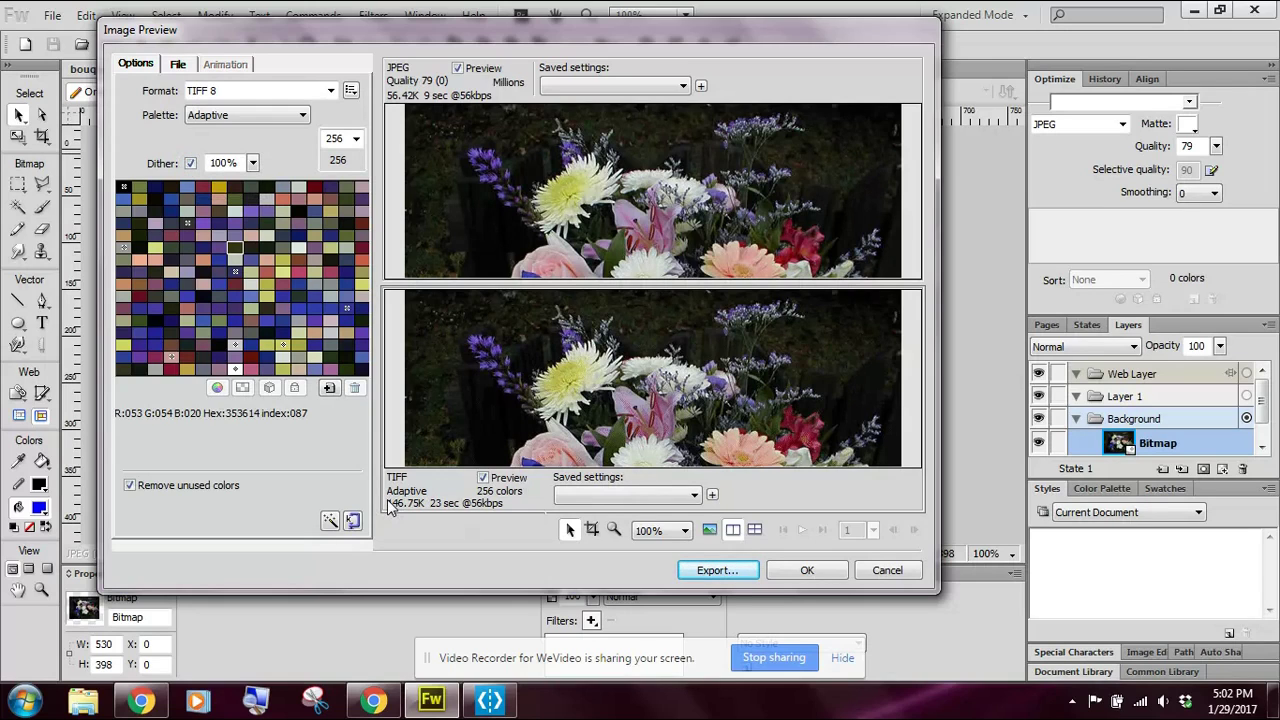
left_click(694, 495)
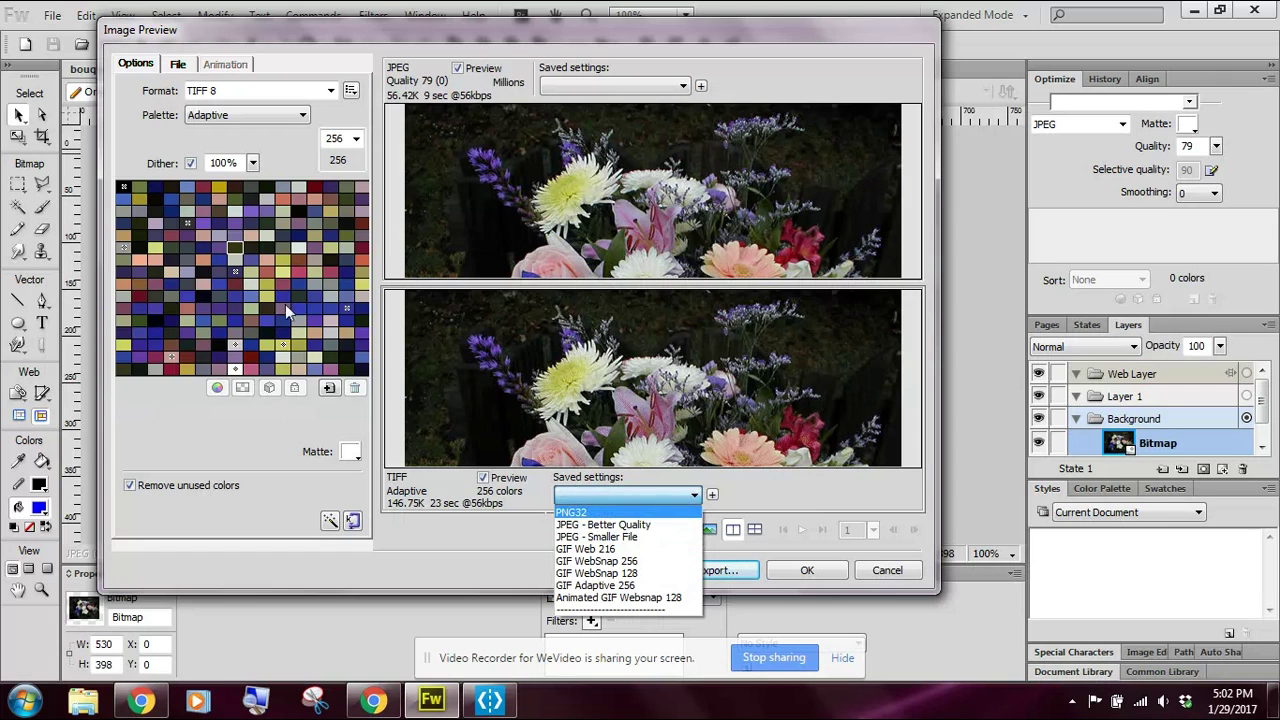
Turn off dithering and apply JPEG - Smaller File: quality 60, smoothing 2, 22.56K.
left_click(191, 166)
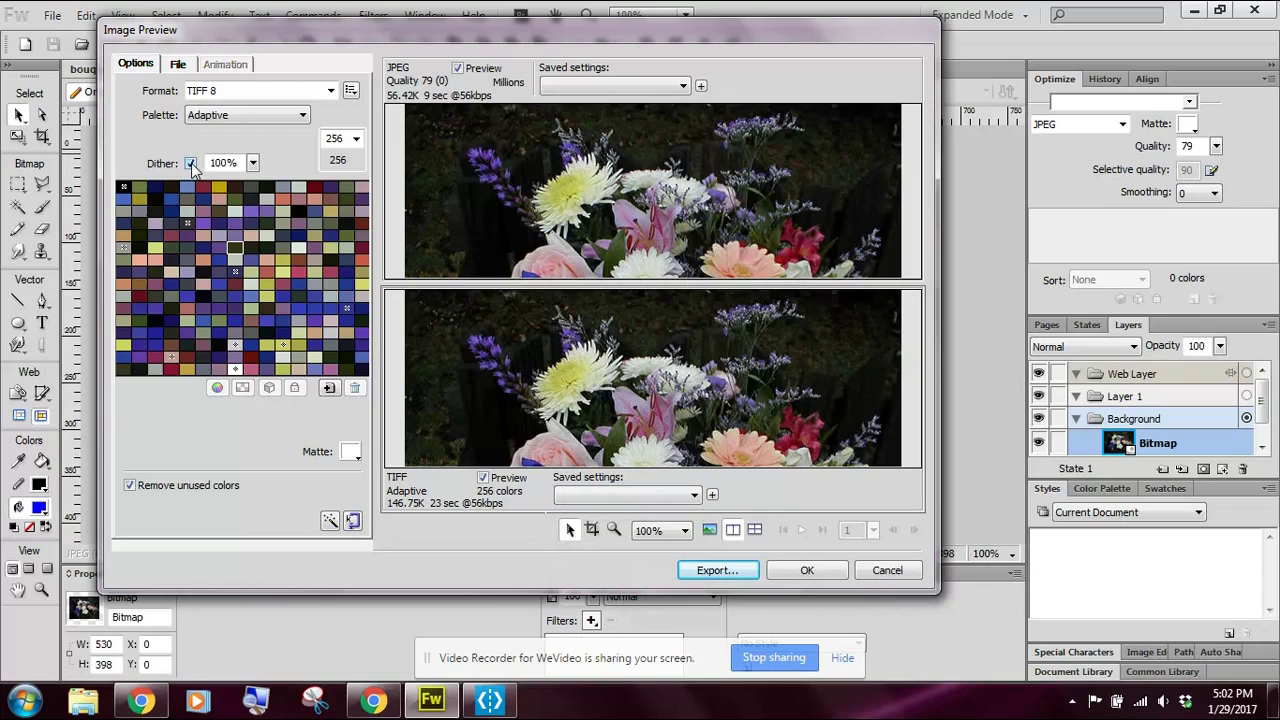
left_click(191, 164)
left_click(662, 496)
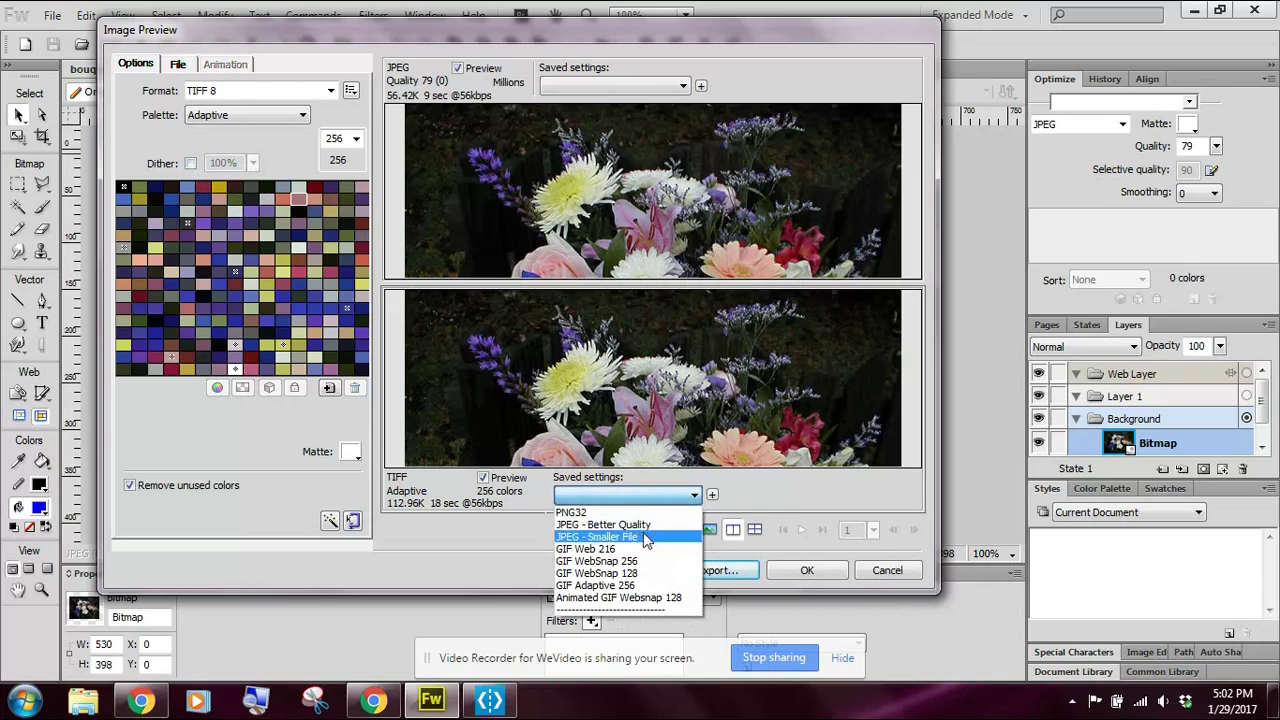
left_click(643, 537)
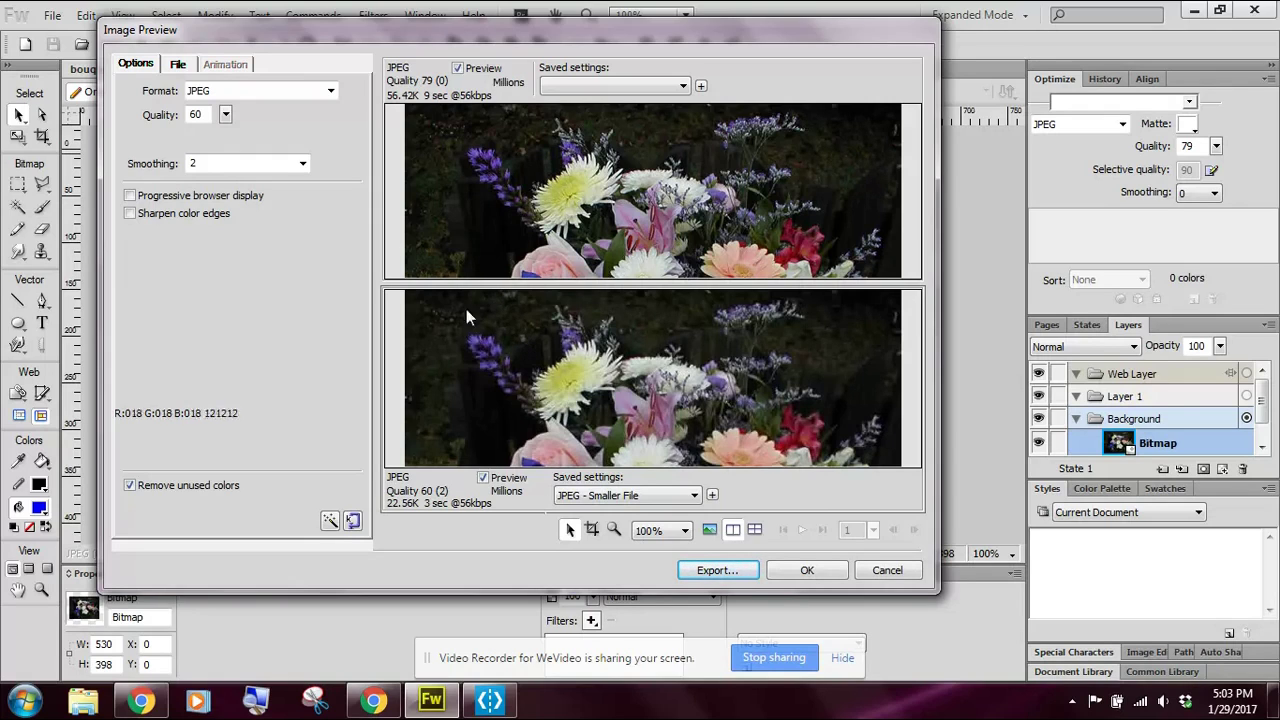
left_click(303, 165)
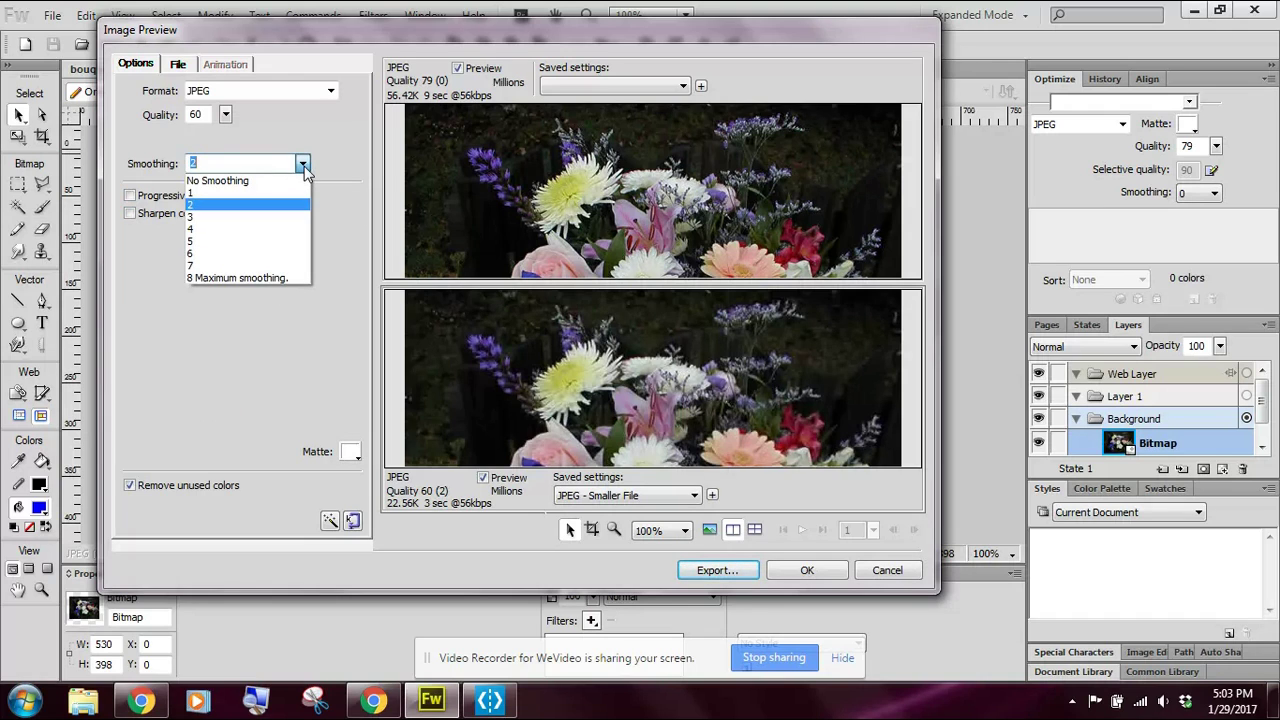
left_click(347, 132)
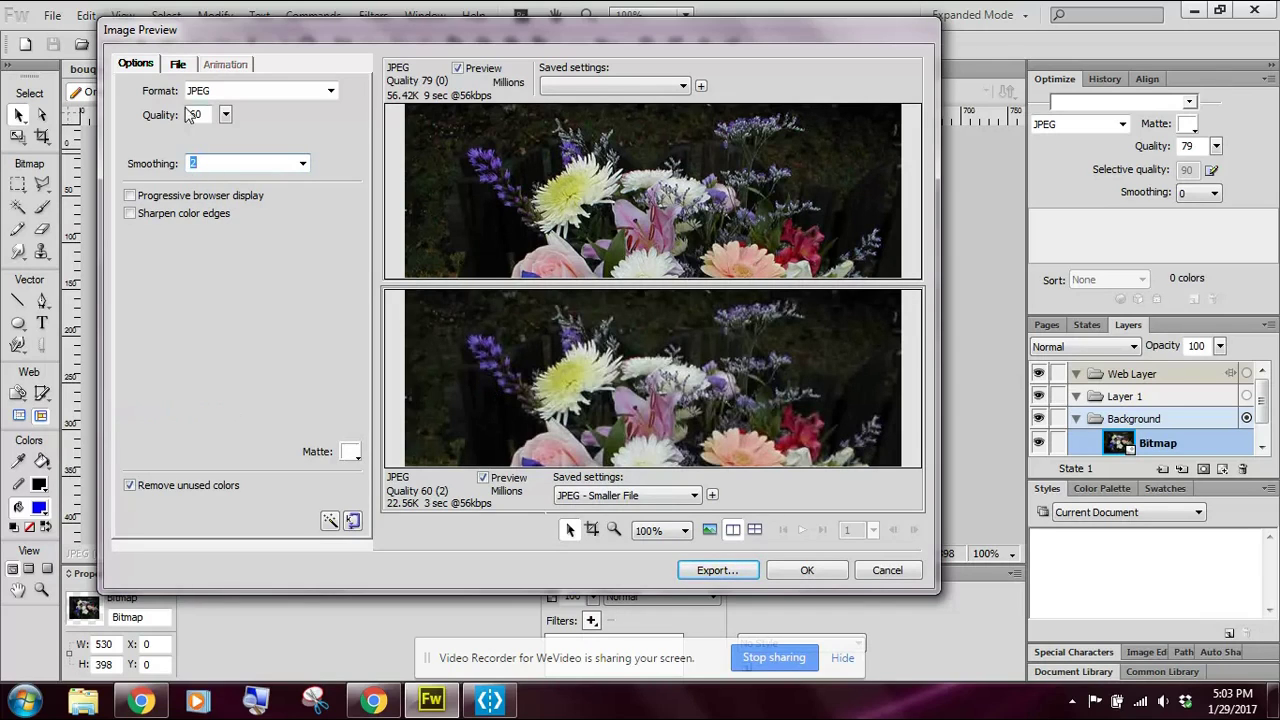
left_click(177, 66)
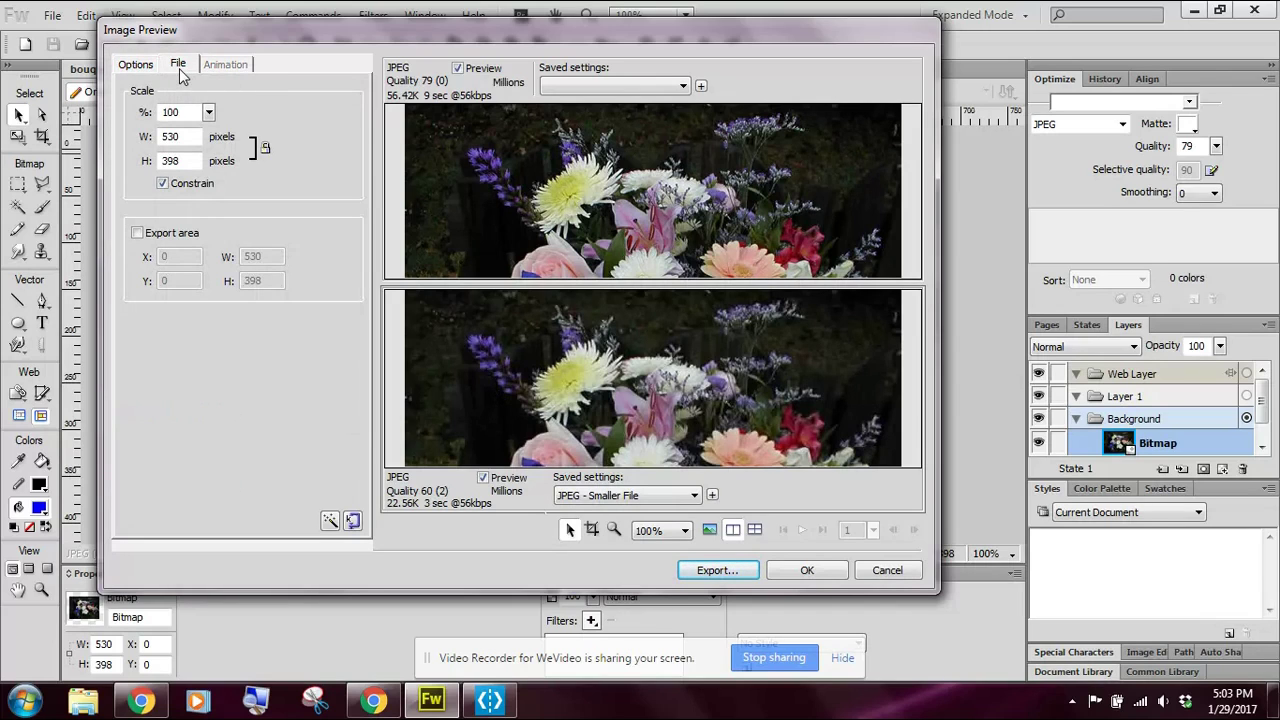
left_click(136, 66)
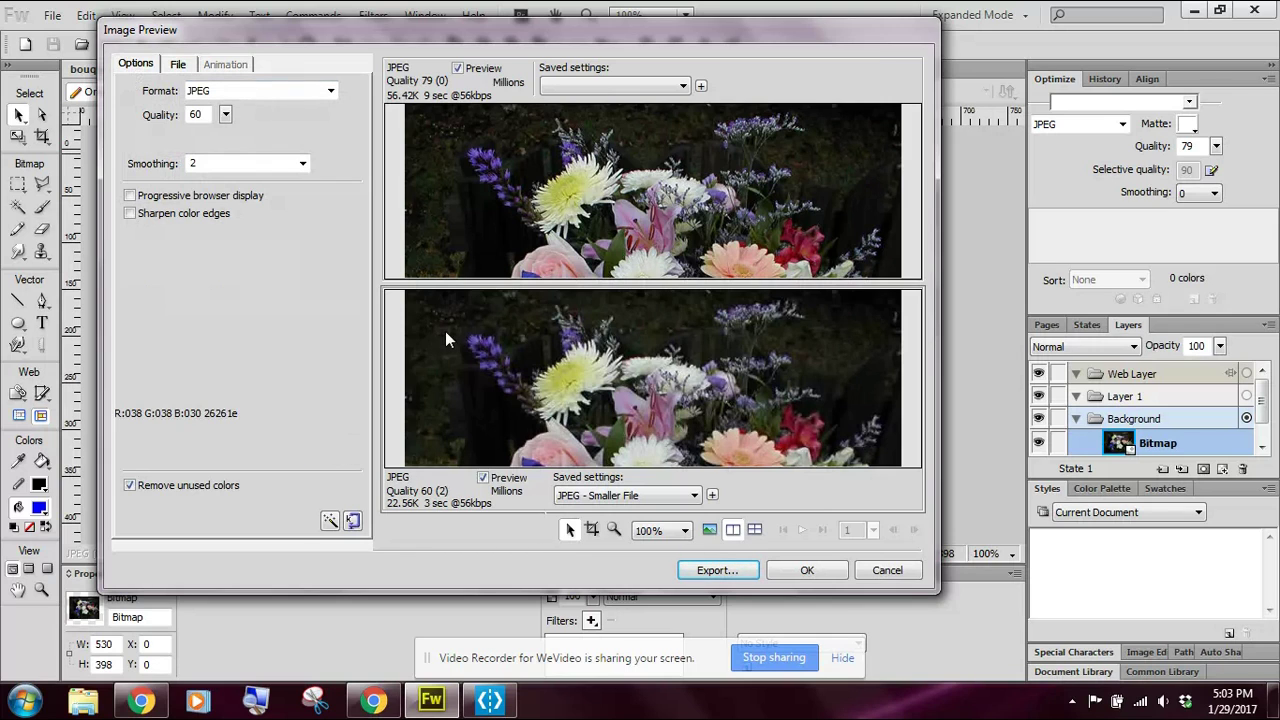
left_click(330, 90)
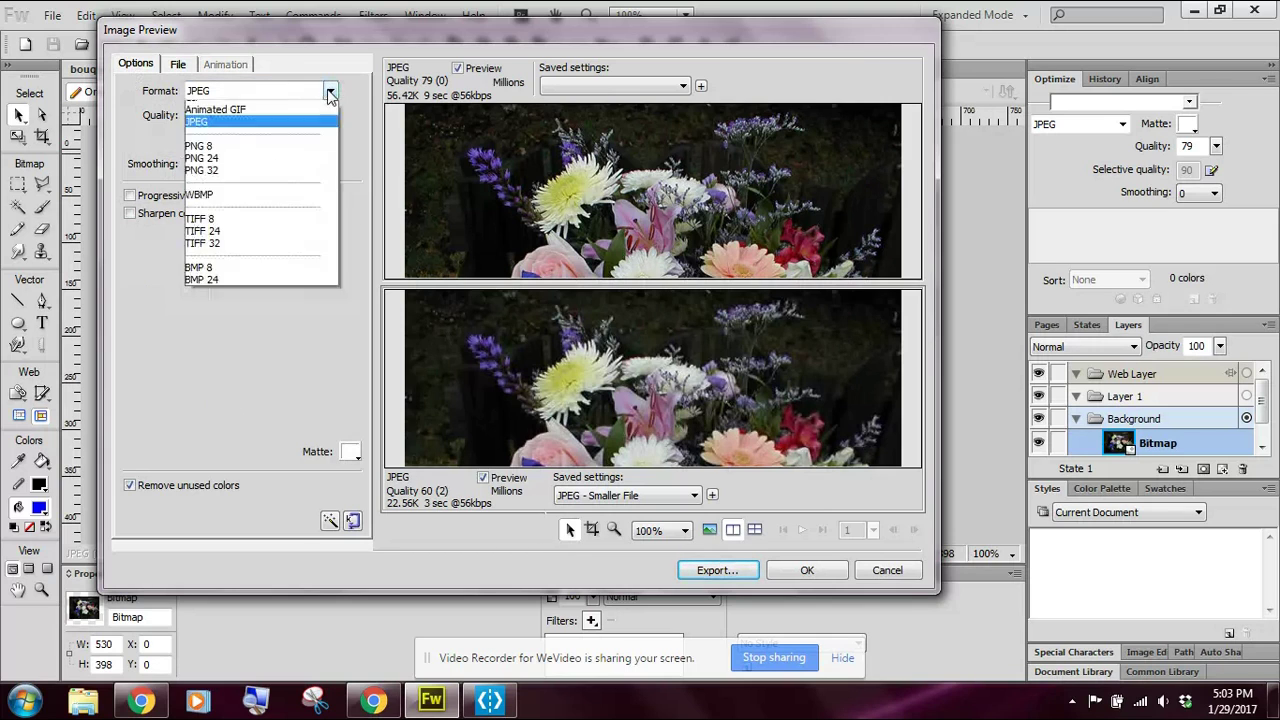
left_click(505, 364)
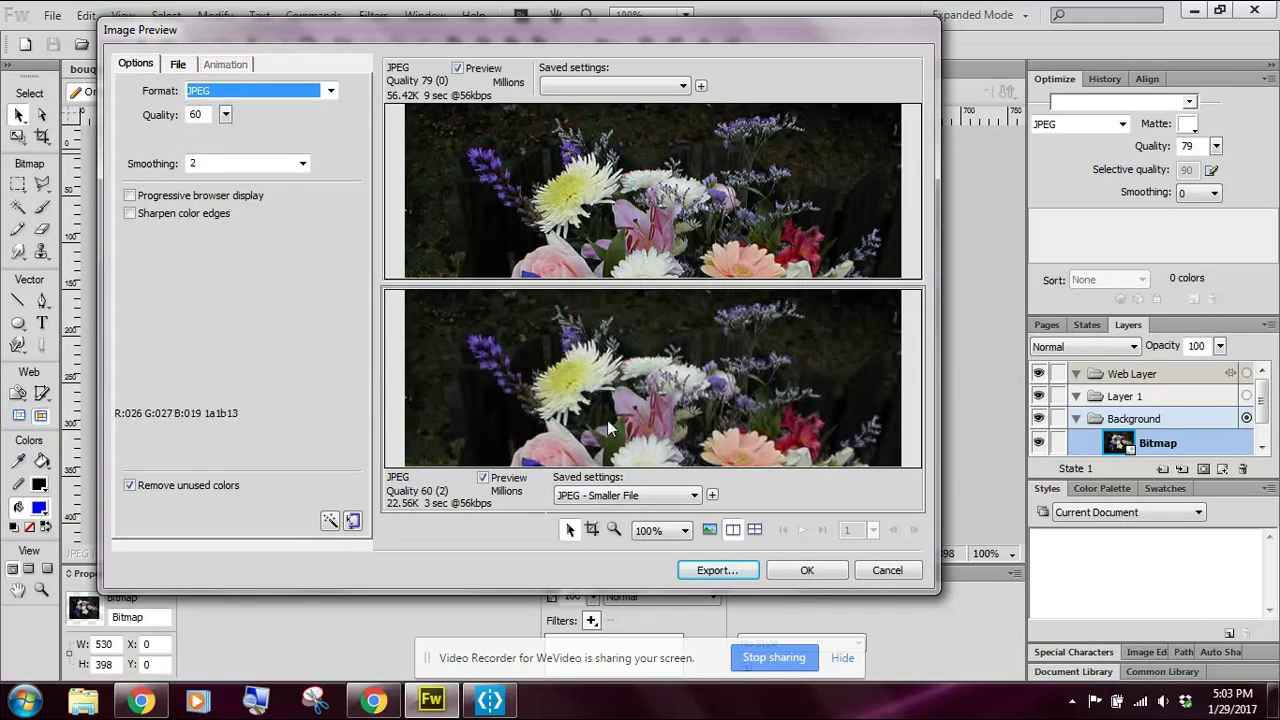
left_click(693, 495)
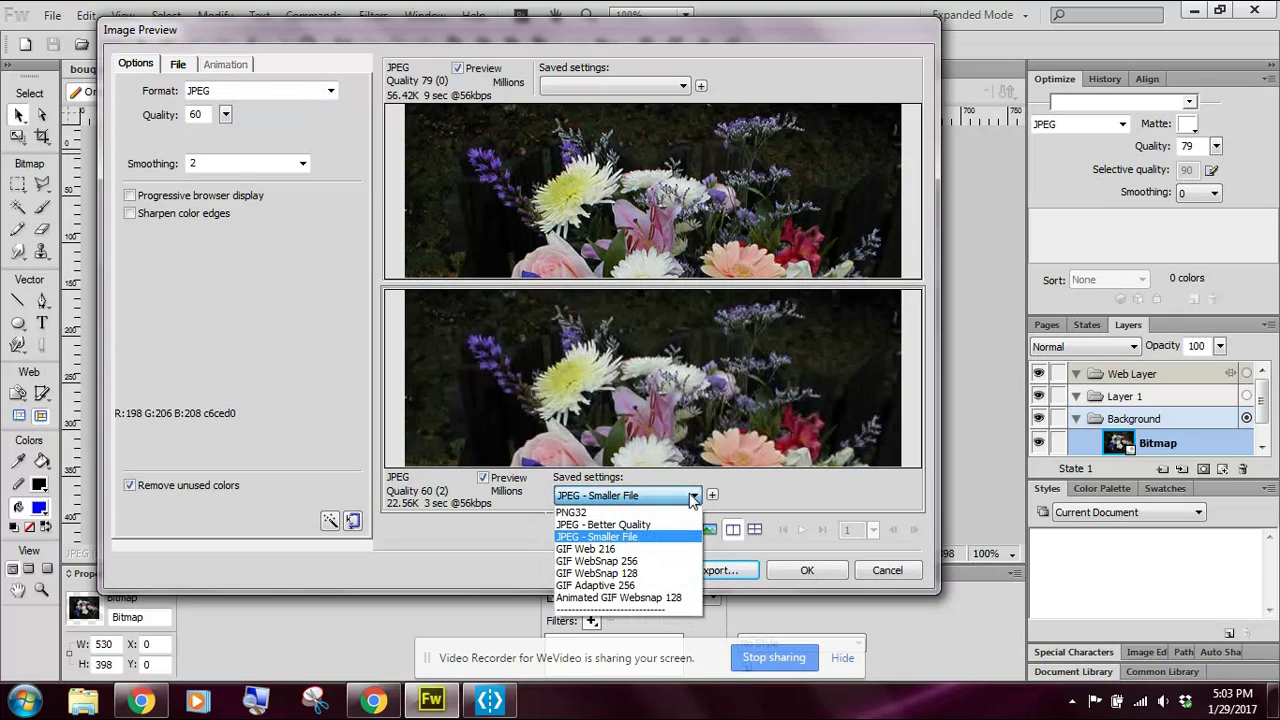
Apply GIF Adaptive 256 and try Loss 15, 30, 73, 96 and 100 before settling on 10.
left_click(644, 585)
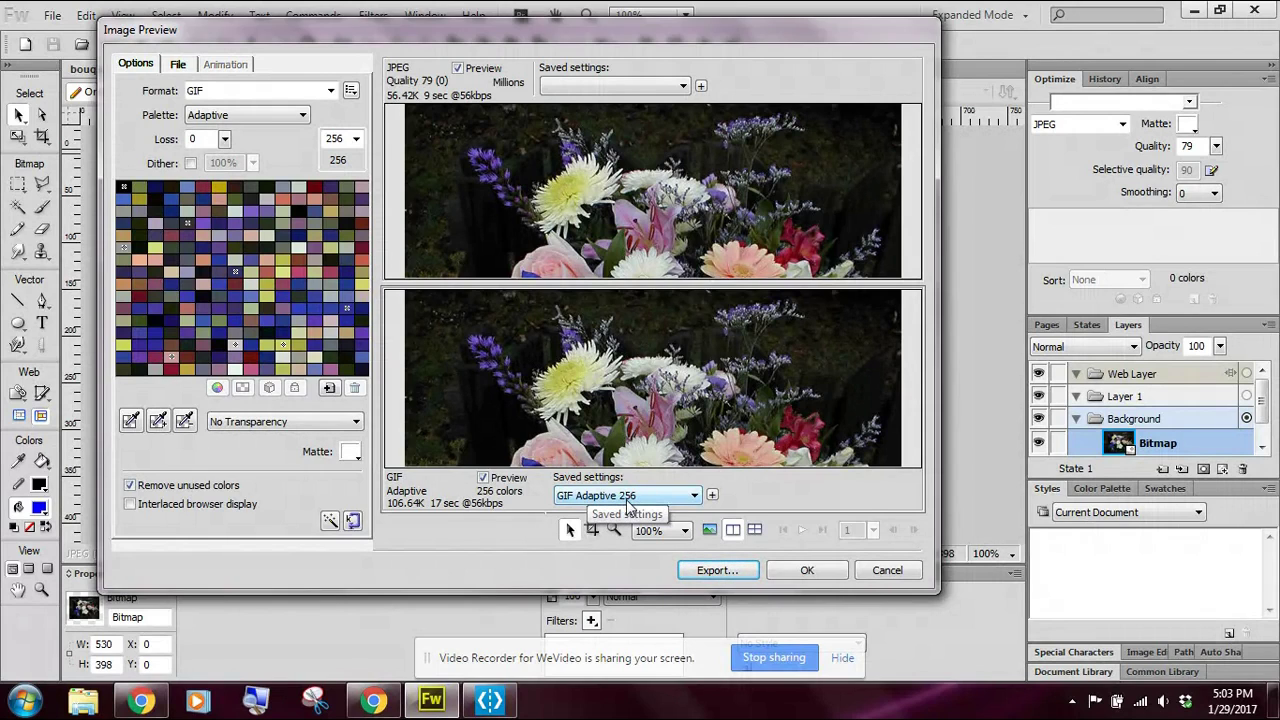
left_click(225, 140)
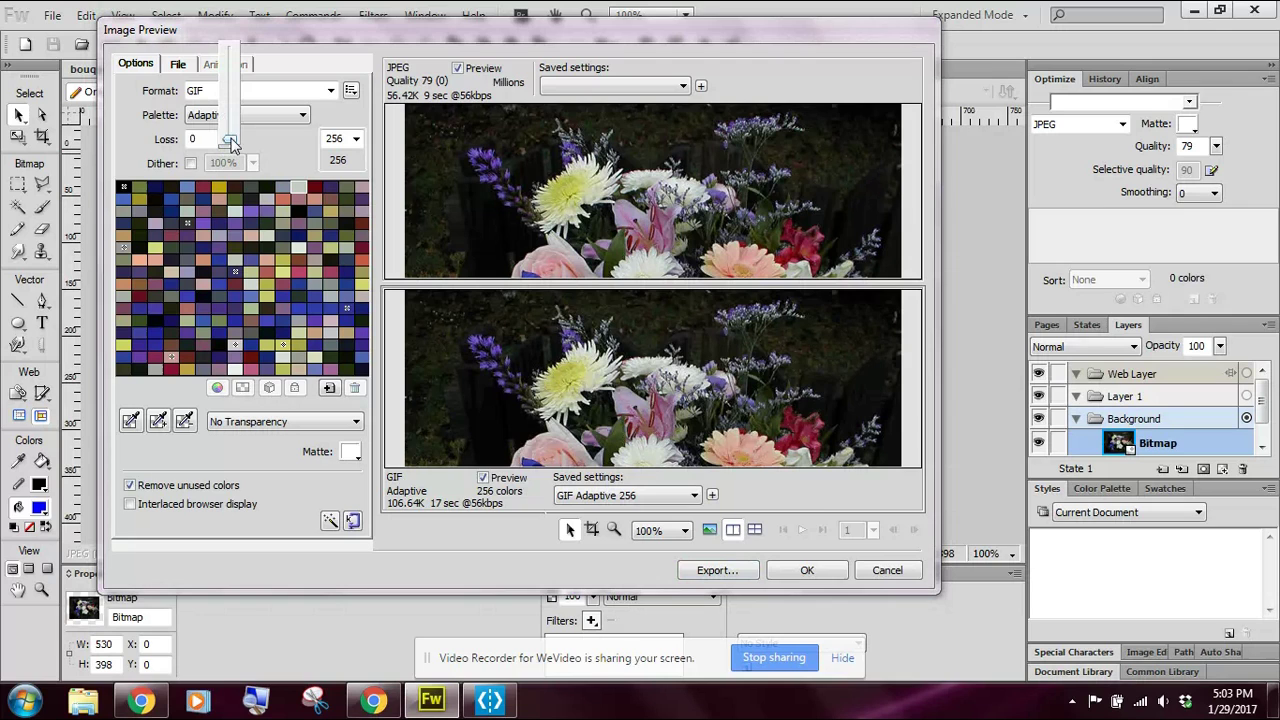
left_click_drag(231, 143, 233, 135)
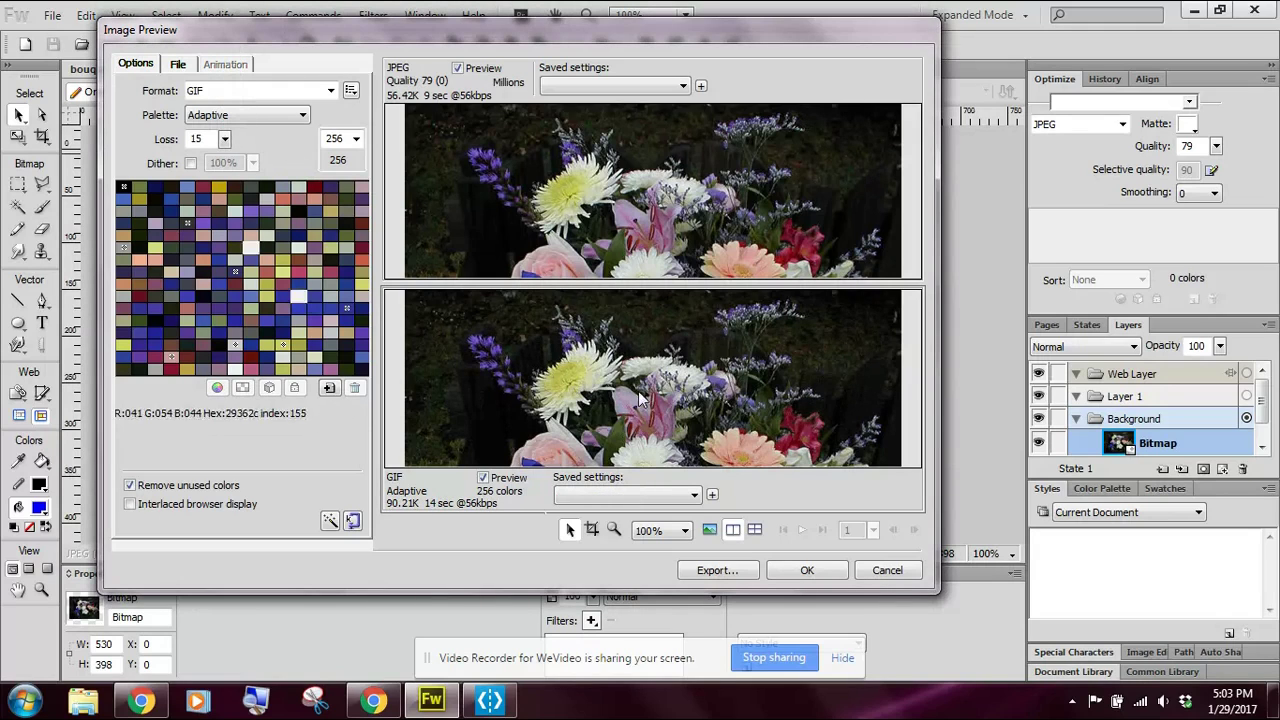
left_click(224, 139)
left_click_drag(228, 142, 229, 113)
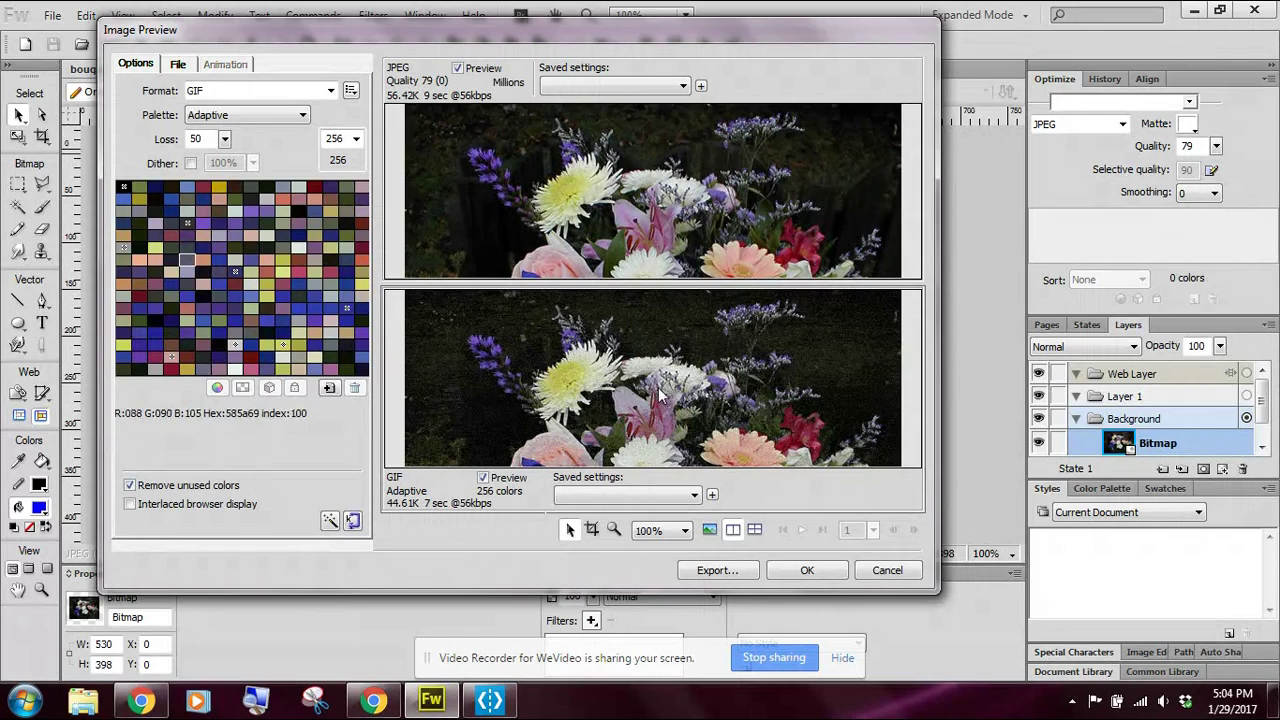
left_click(224, 139)
left_click_drag(224, 142, 269, 155)
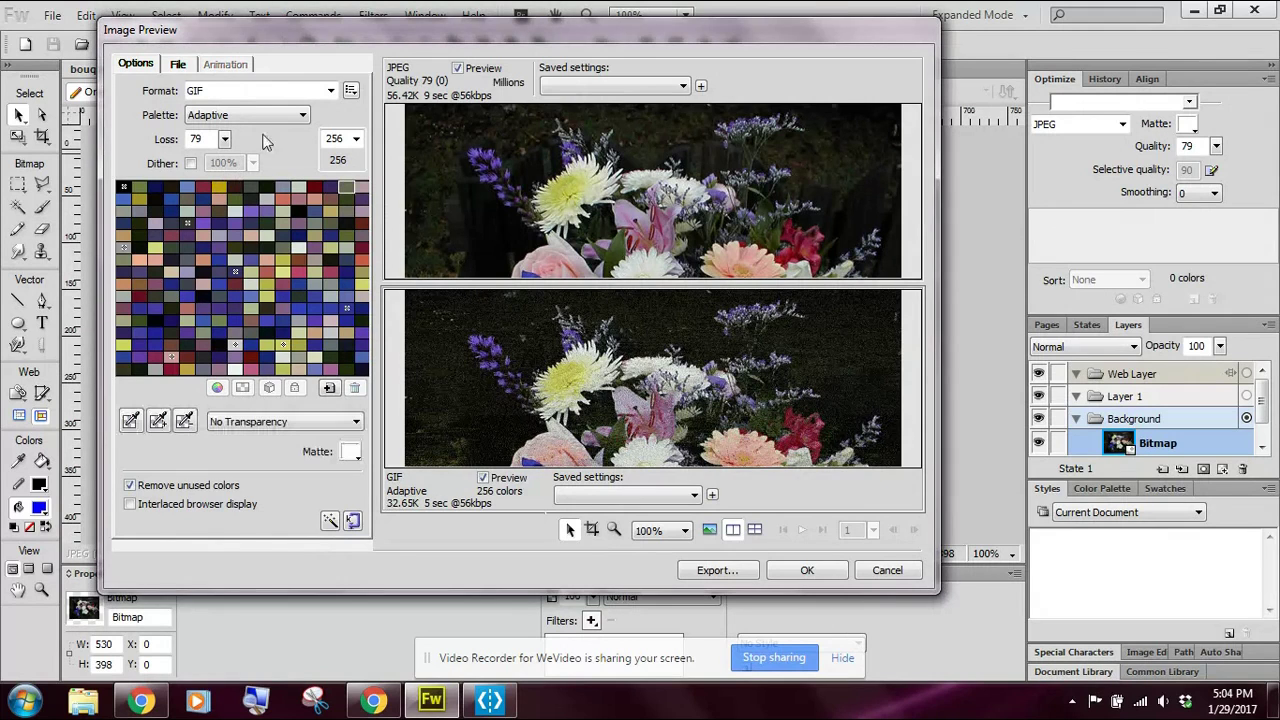
left_click(224, 139)
left_click_drag(224, 142, 229, 118)
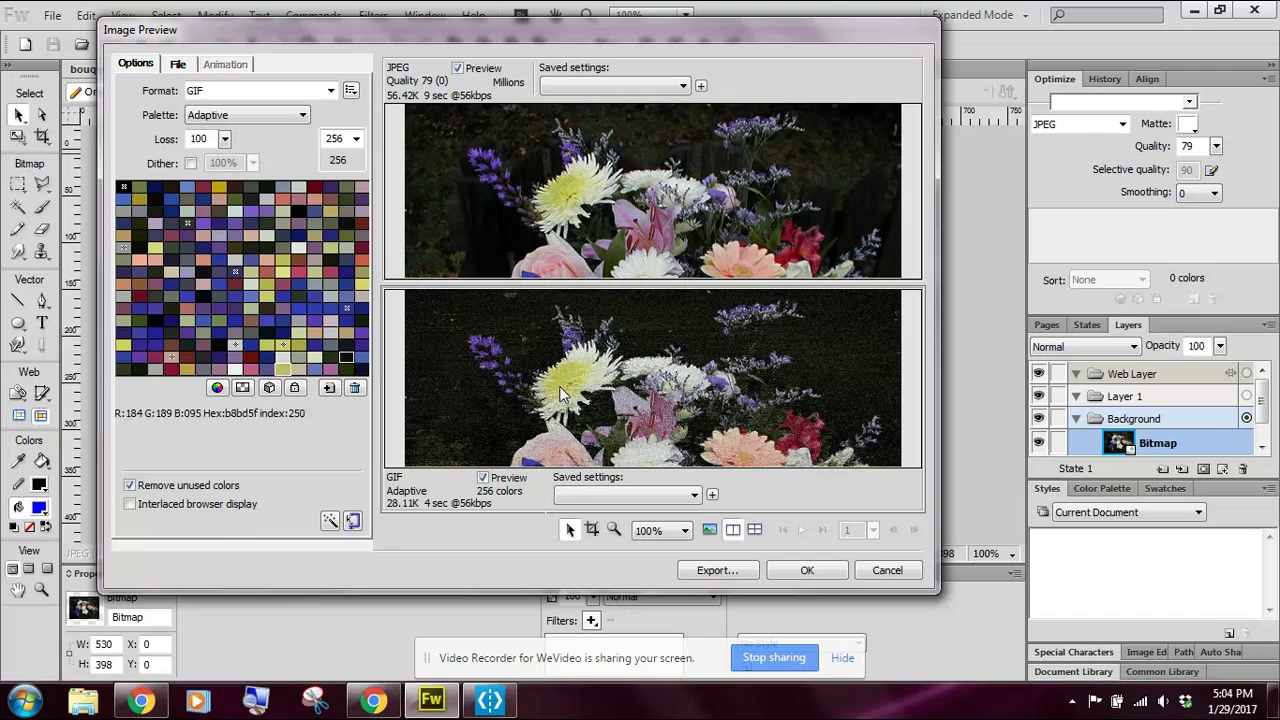
left_click_drag(225, 140, 233, 227)
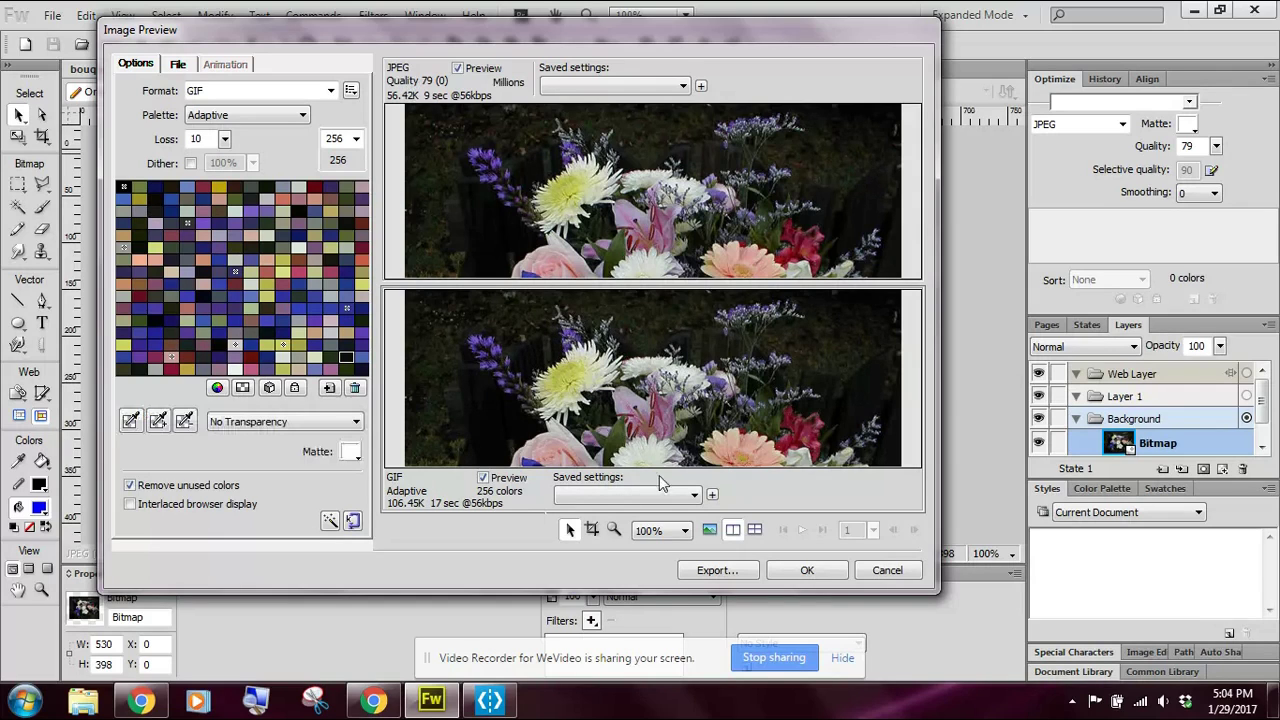
Start the GIF export and browse to Fall 2015 > Multimedia Basics - Downloads > Project and Step Files > Graphics > Lesson2.
left_click(717, 571)
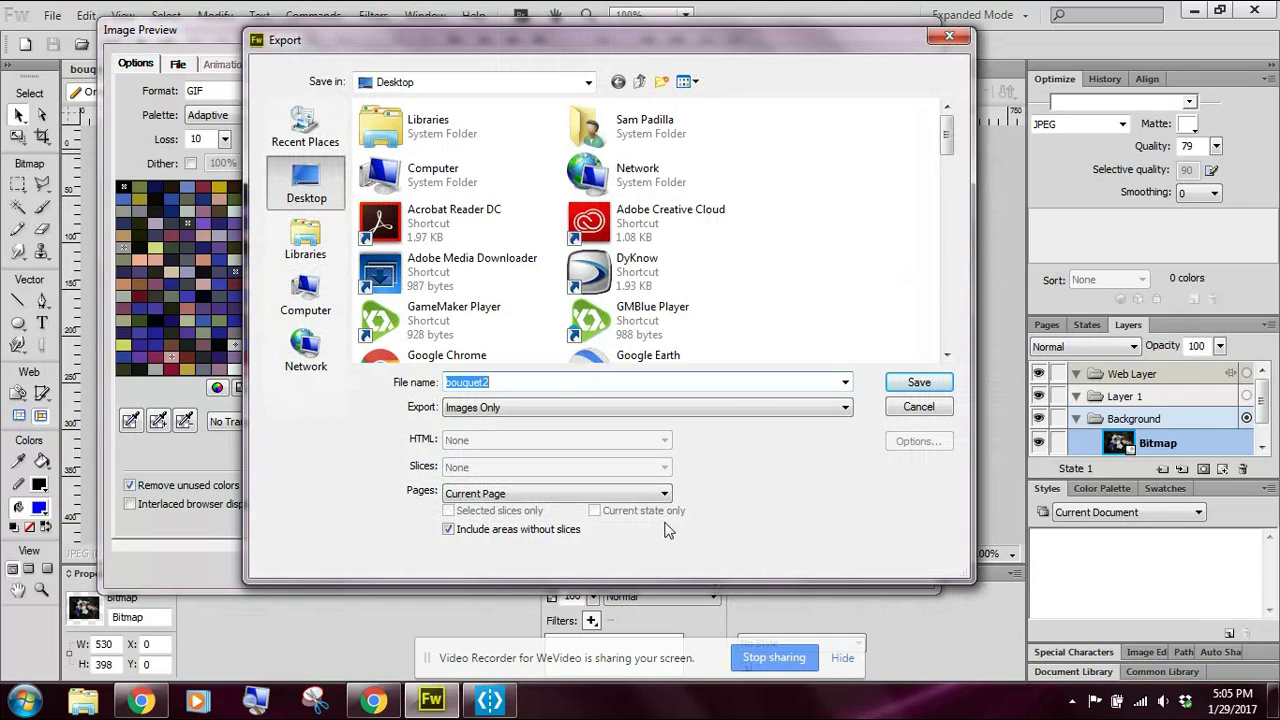
left_click(308, 298)
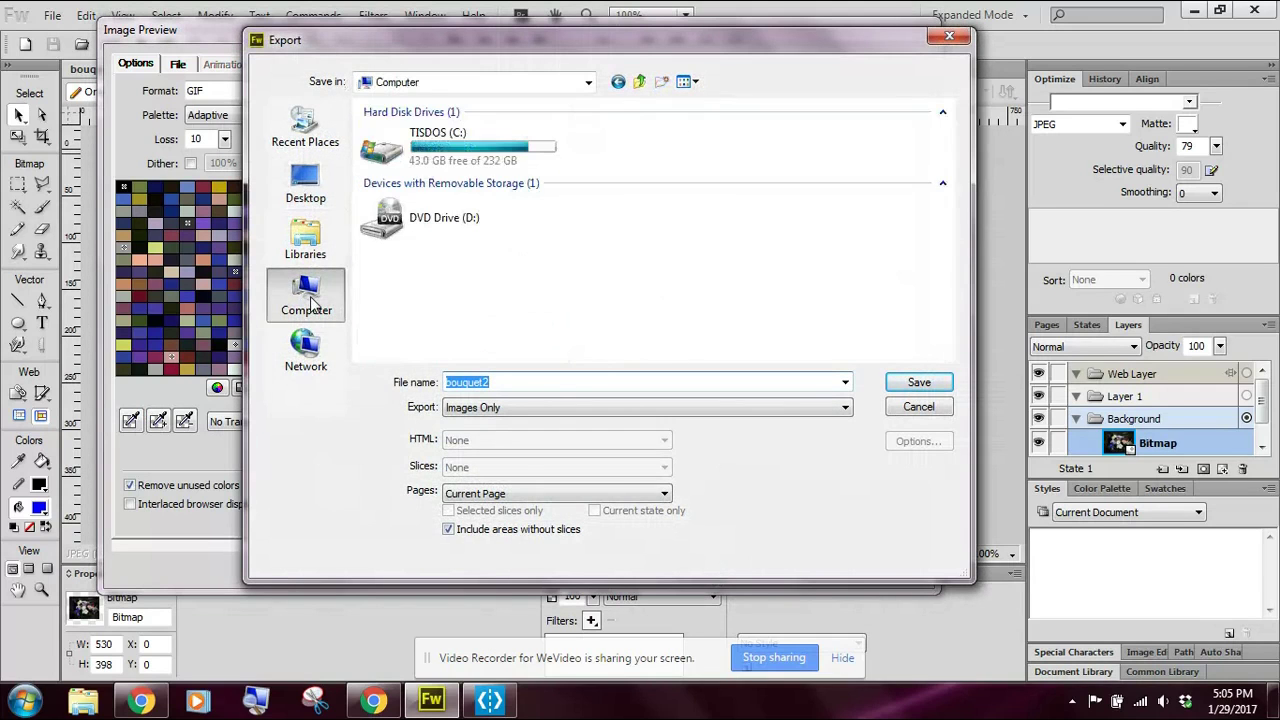
double_click(410, 150)
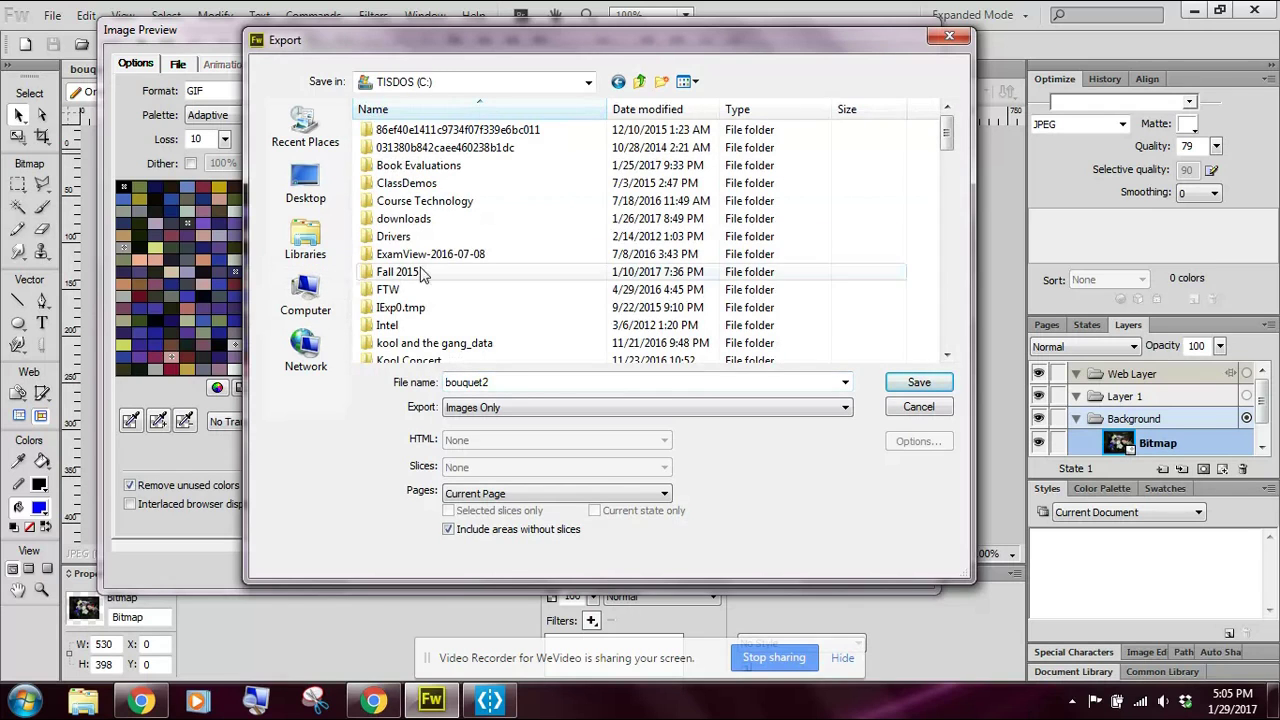
double_click(418, 272)
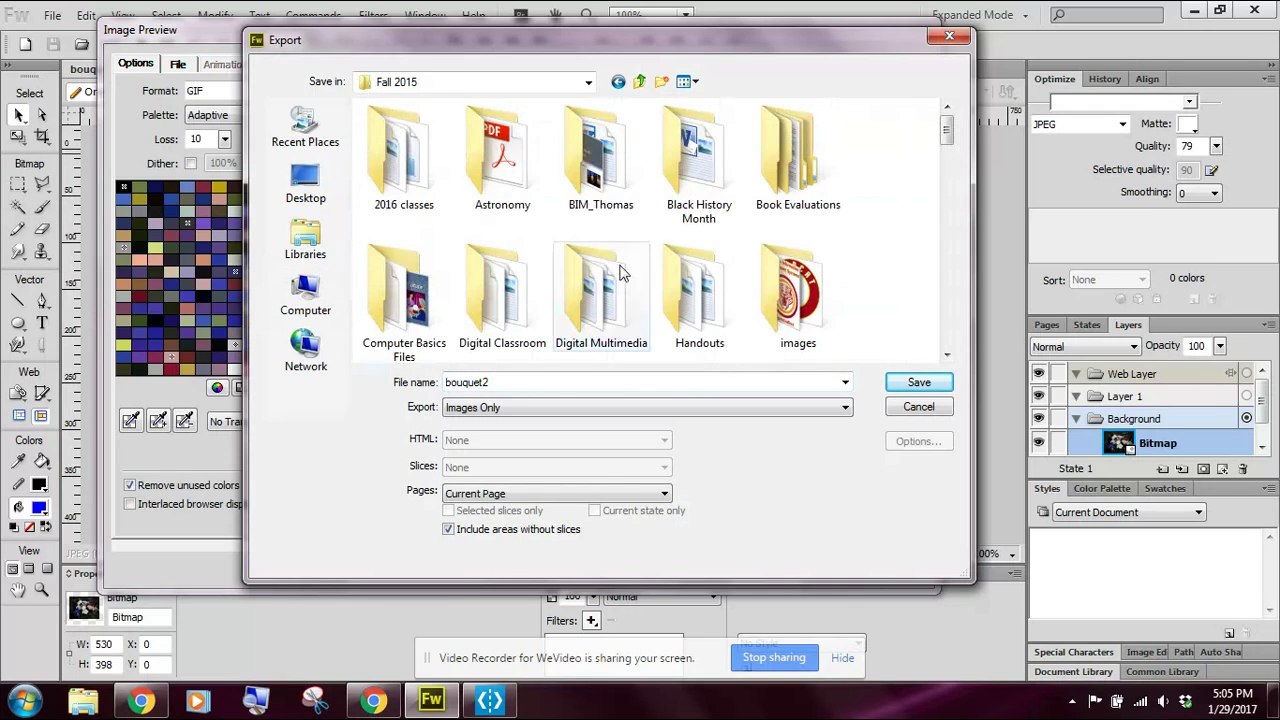
left_click_drag(947, 126, 953, 180)
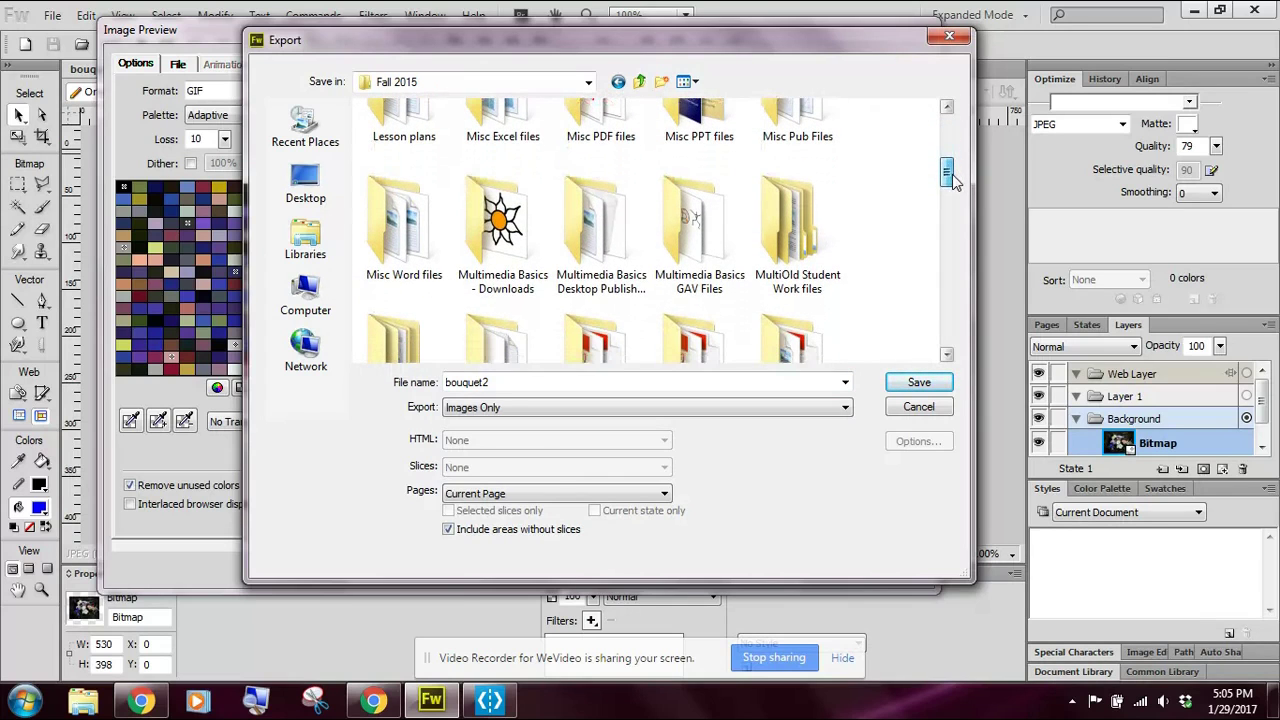
double_click(505, 250)
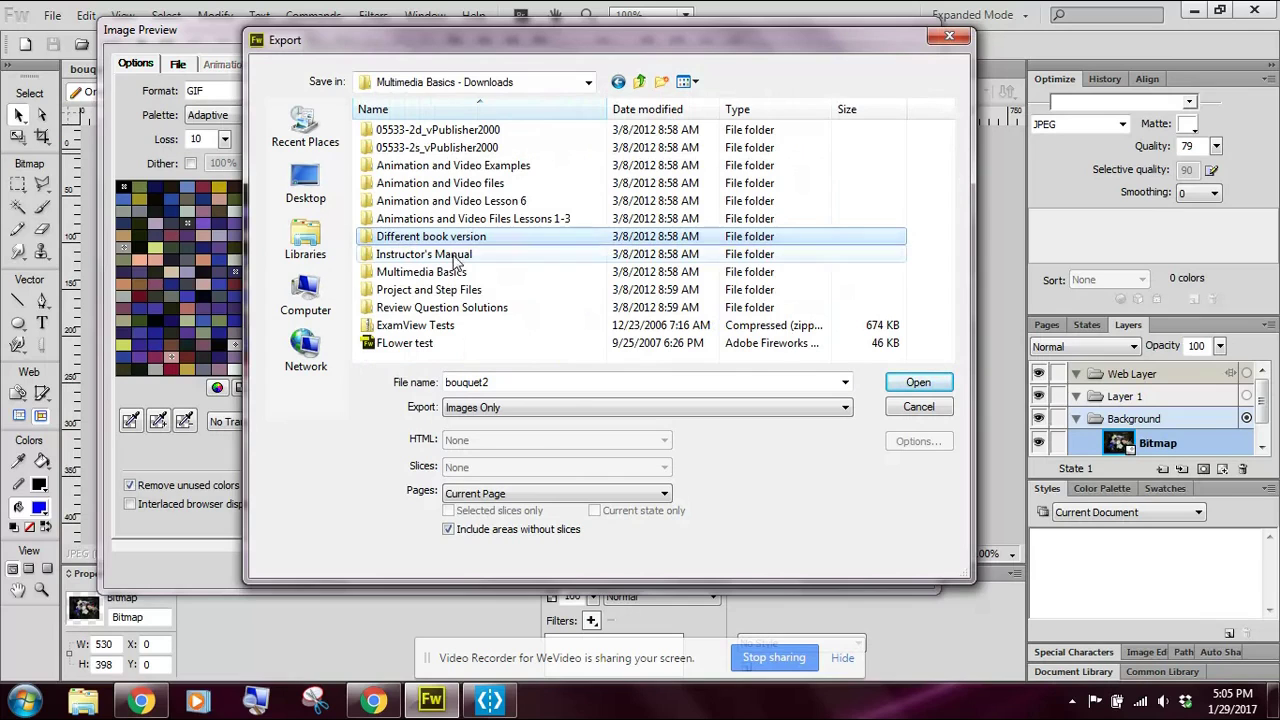
double_click(447, 291)
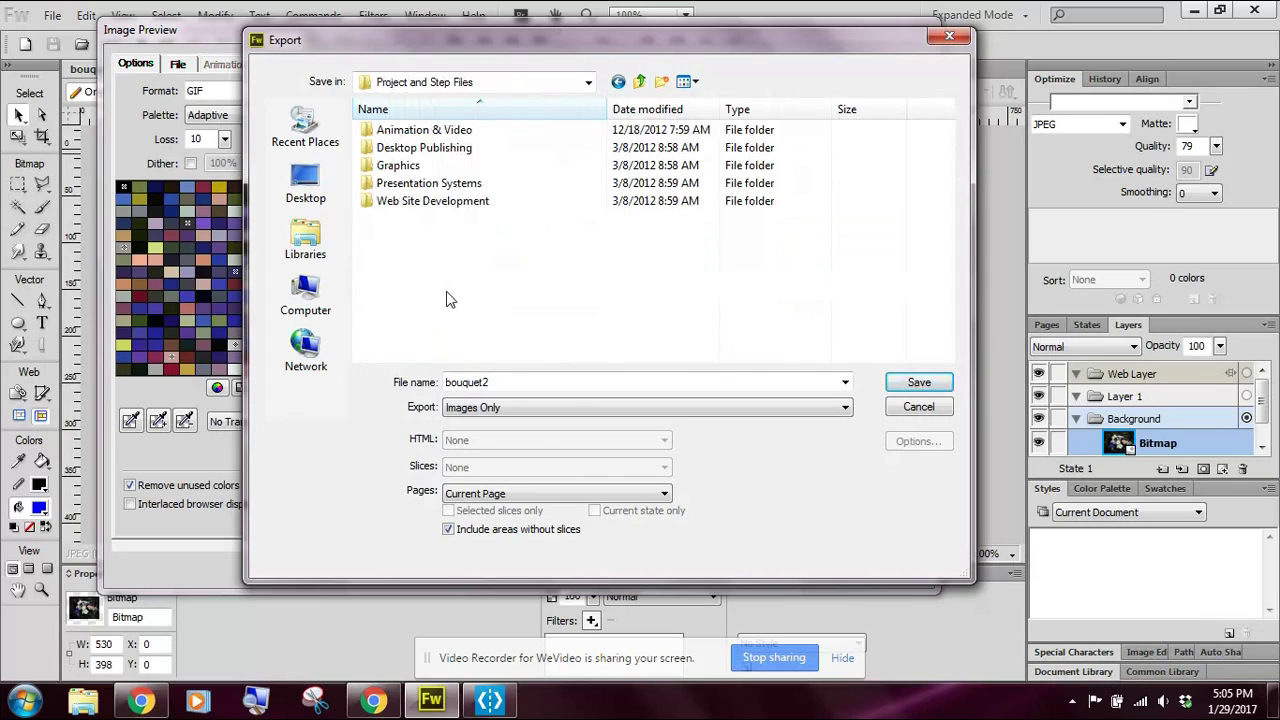
double_click(415, 166)
double_click(412, 148)
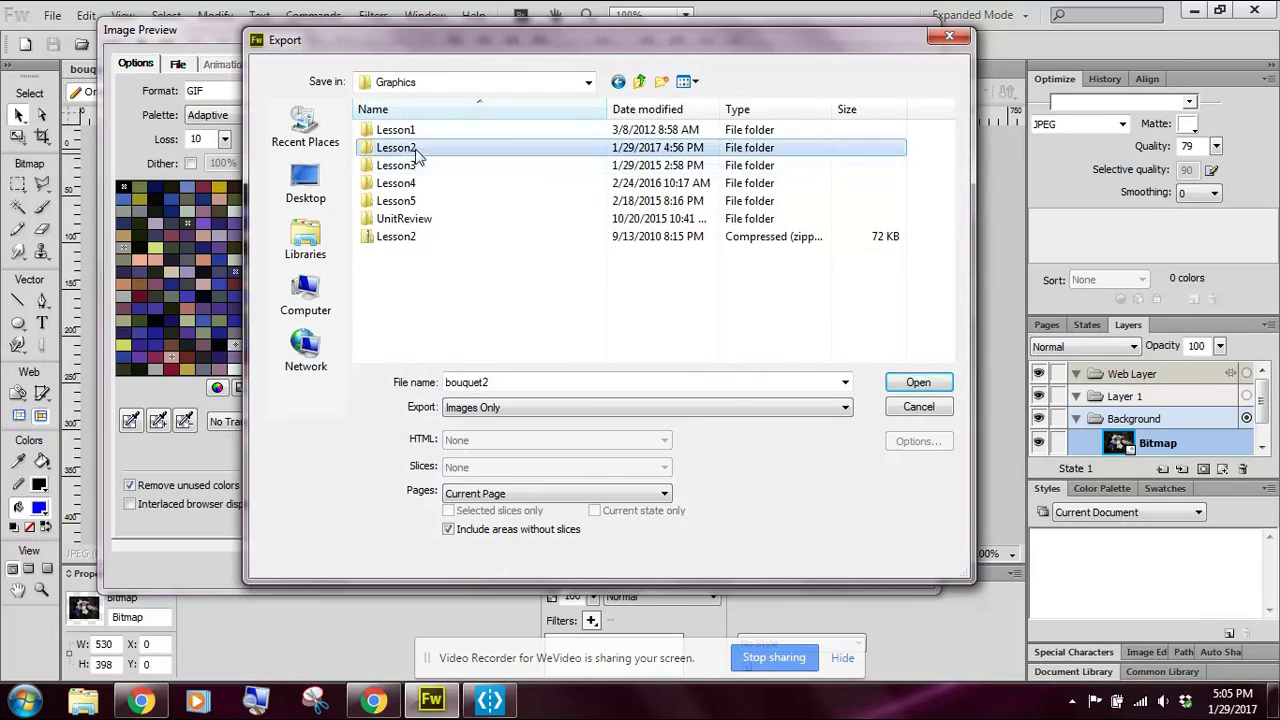
Change the export file name to bouquet3.
left_click(498, 384)
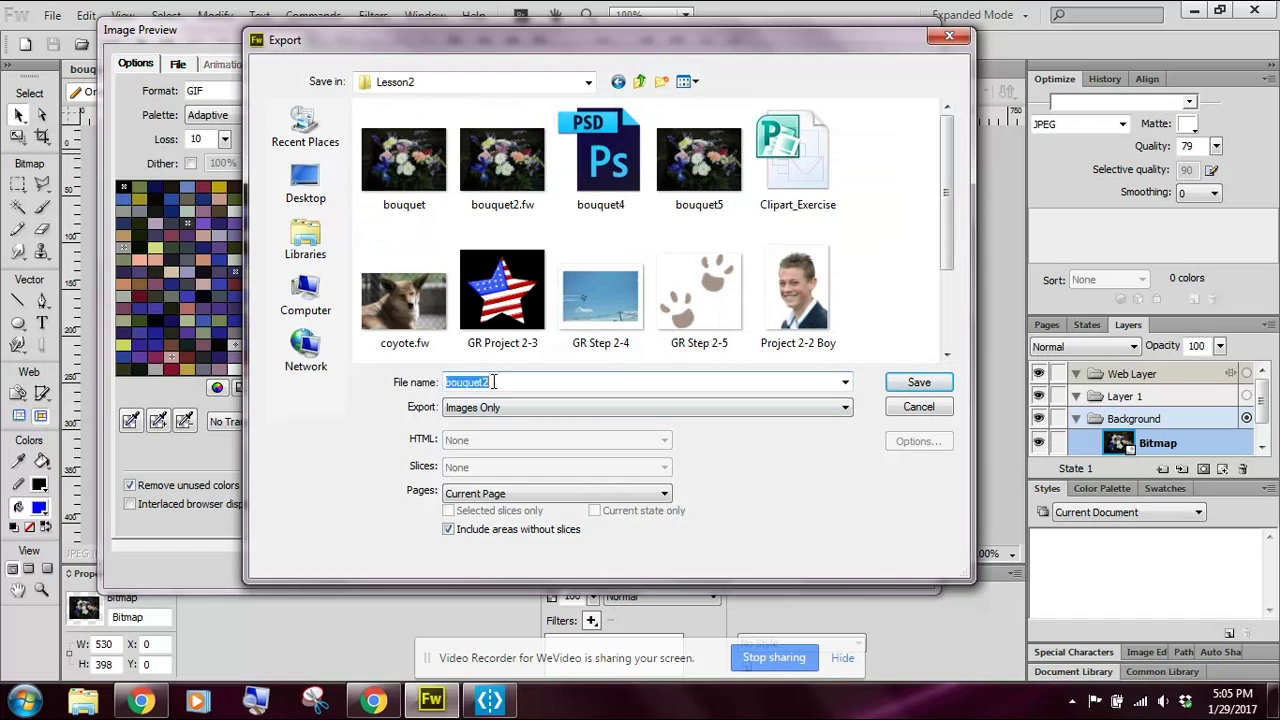
left_click(502, 382)
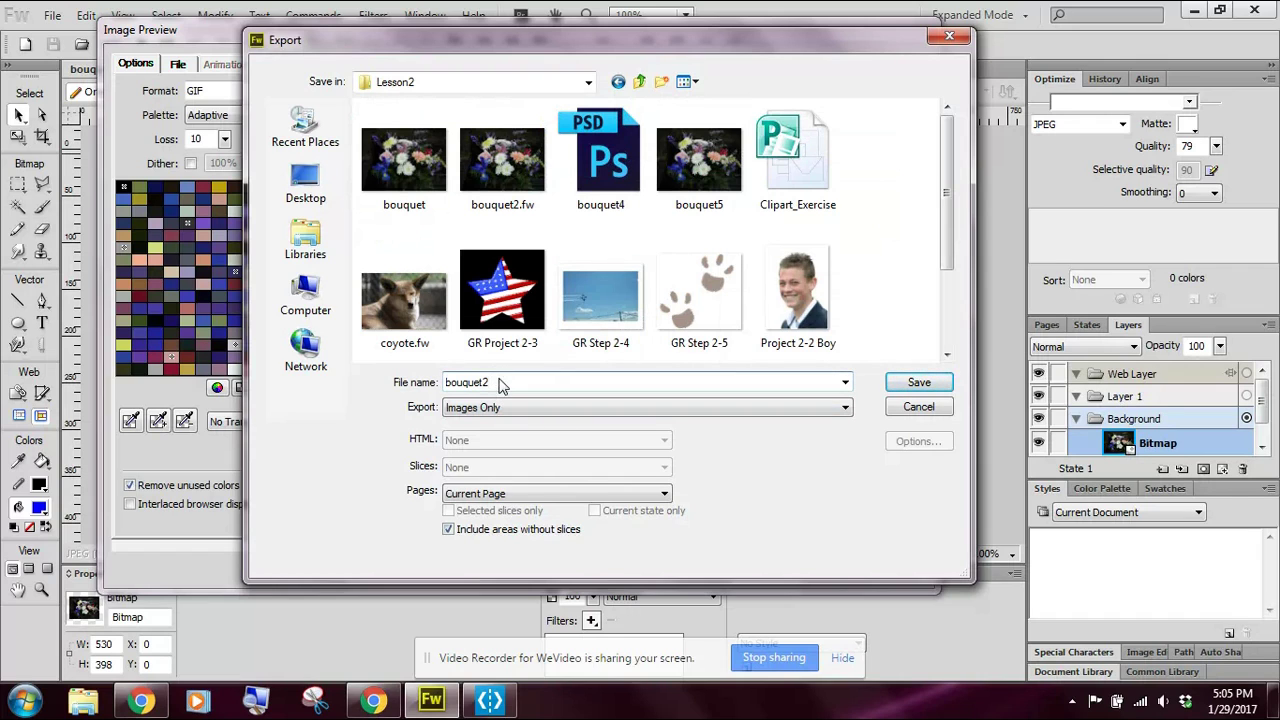
key("BackSpace")
type("3")
left_click_drag(493, 44, 654, 44)
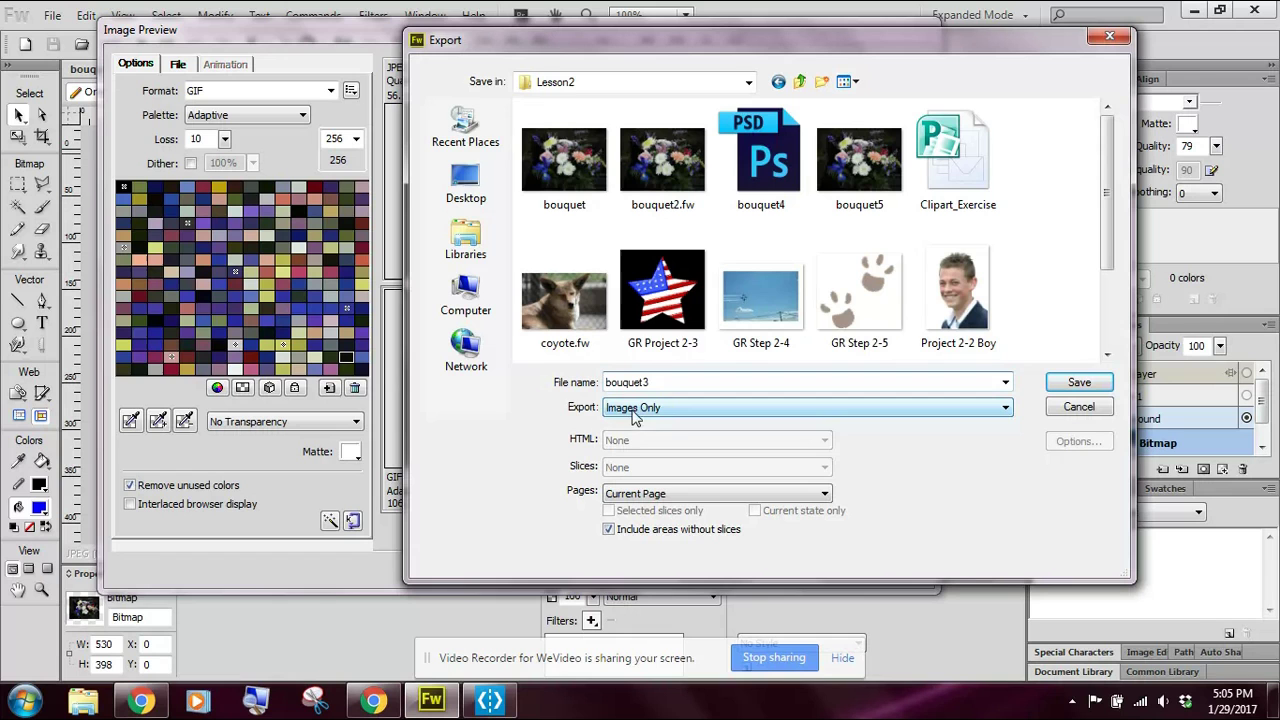
Save the GIF export as bouquet3 in Lesson2.
left_click(1076, 383)
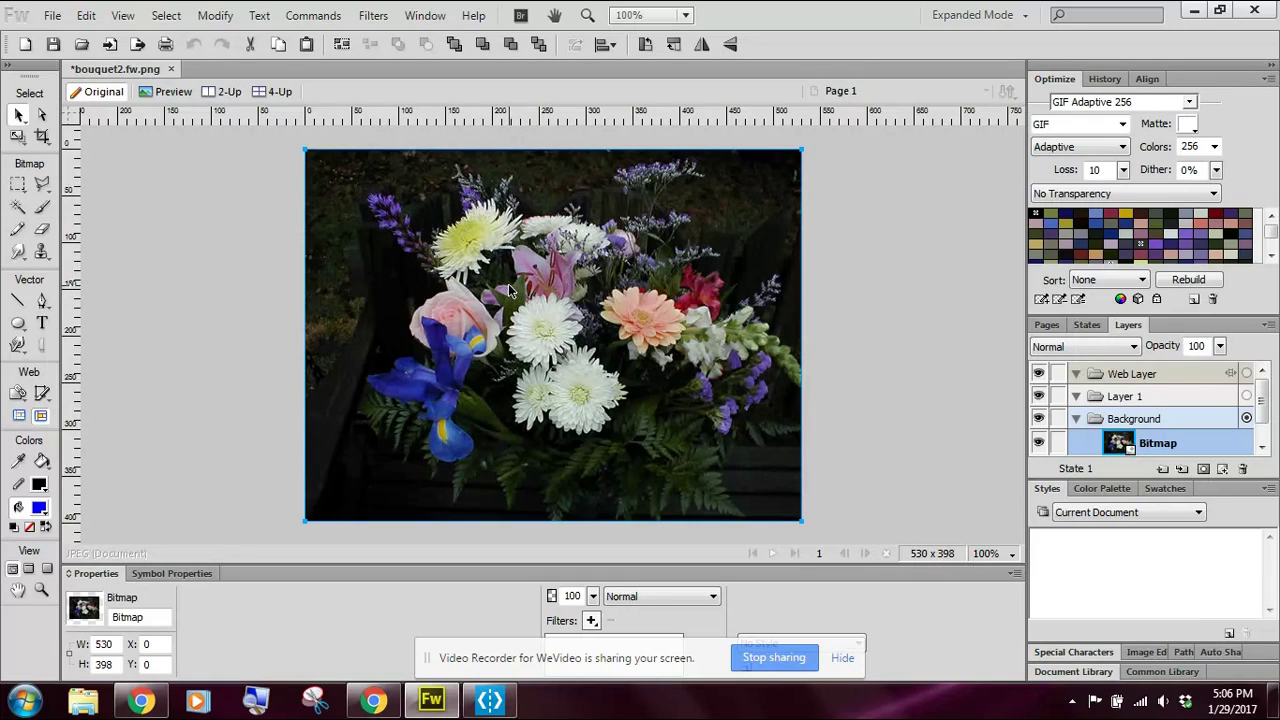
left_click(54, 17)
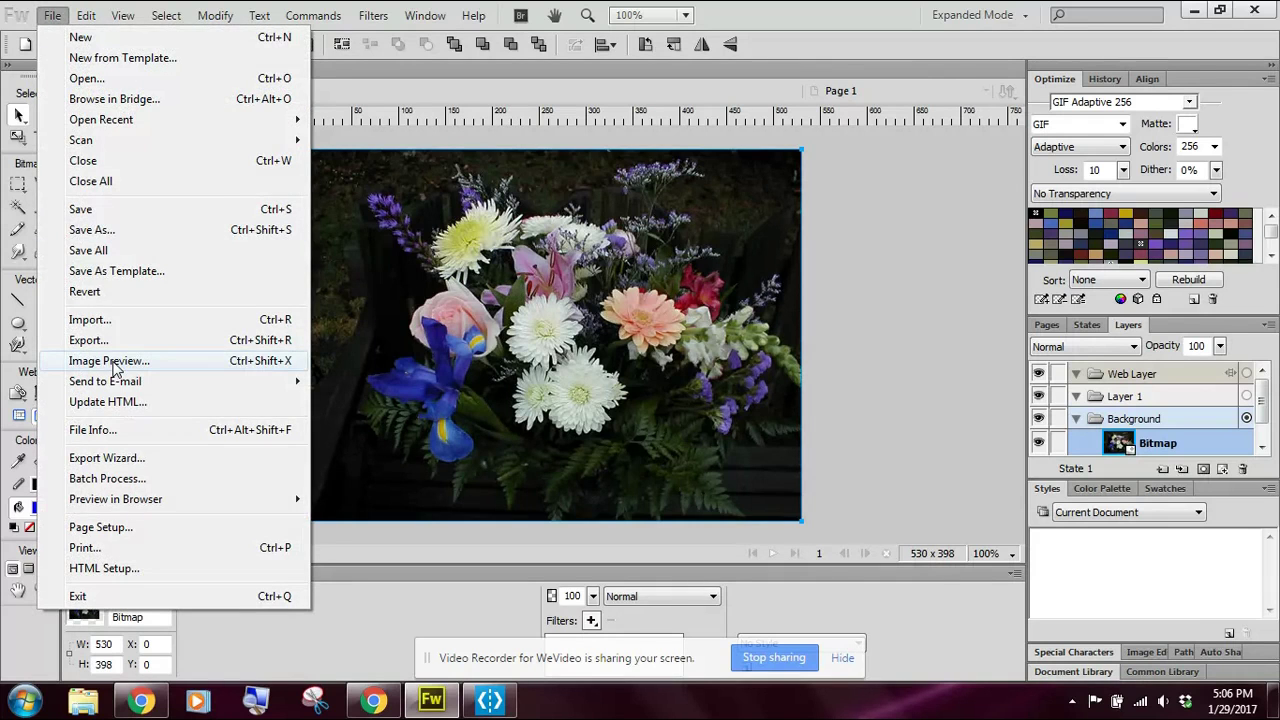
left_click(110, 362)
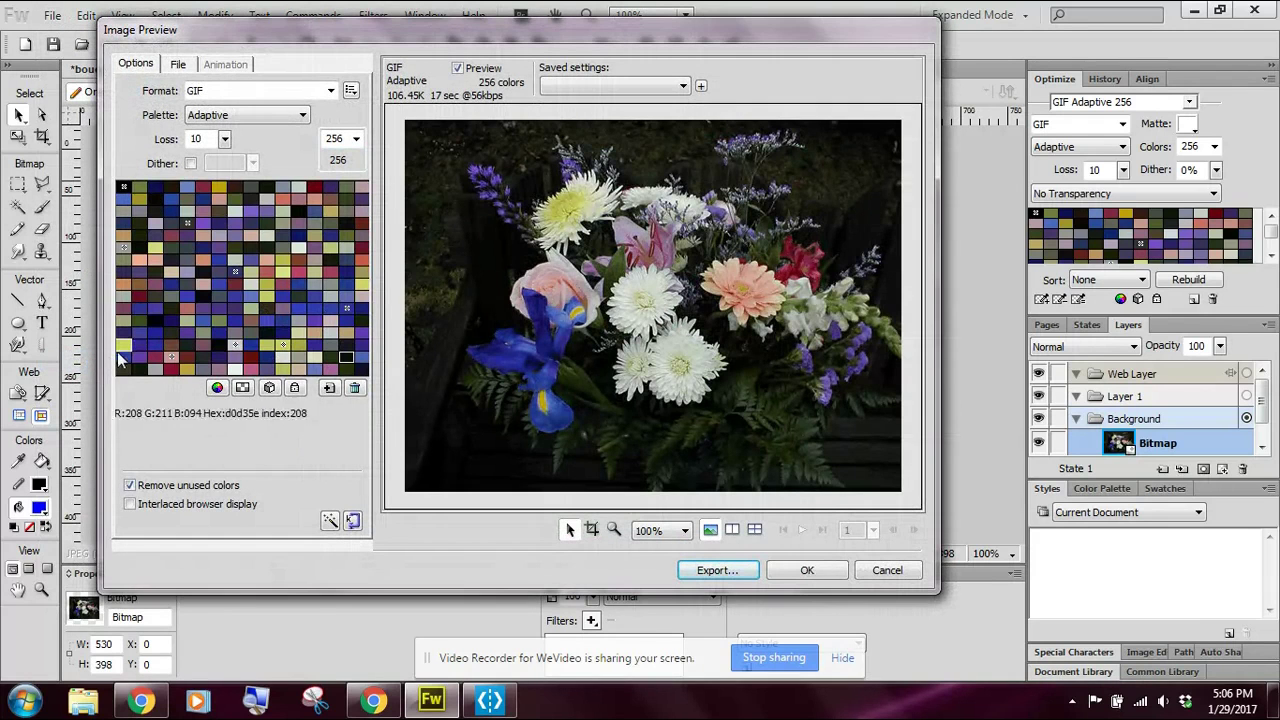
left_click(717, 570)
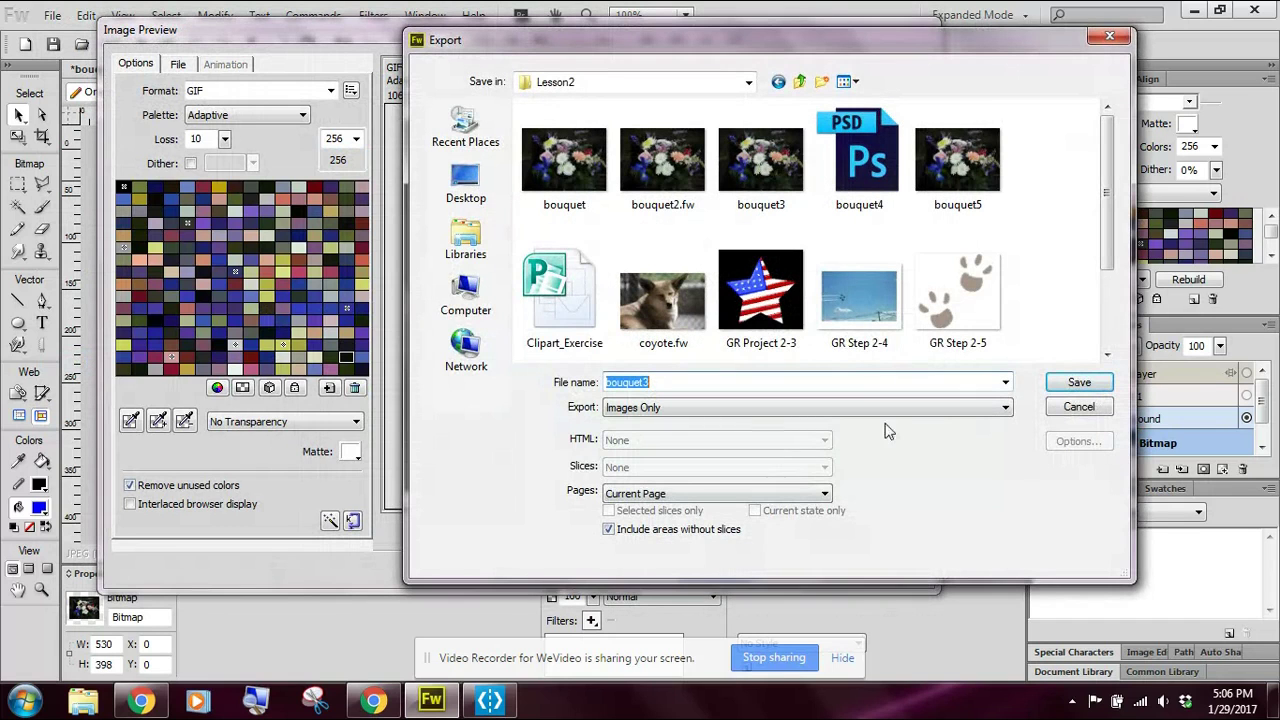
left_click(1005, 407)
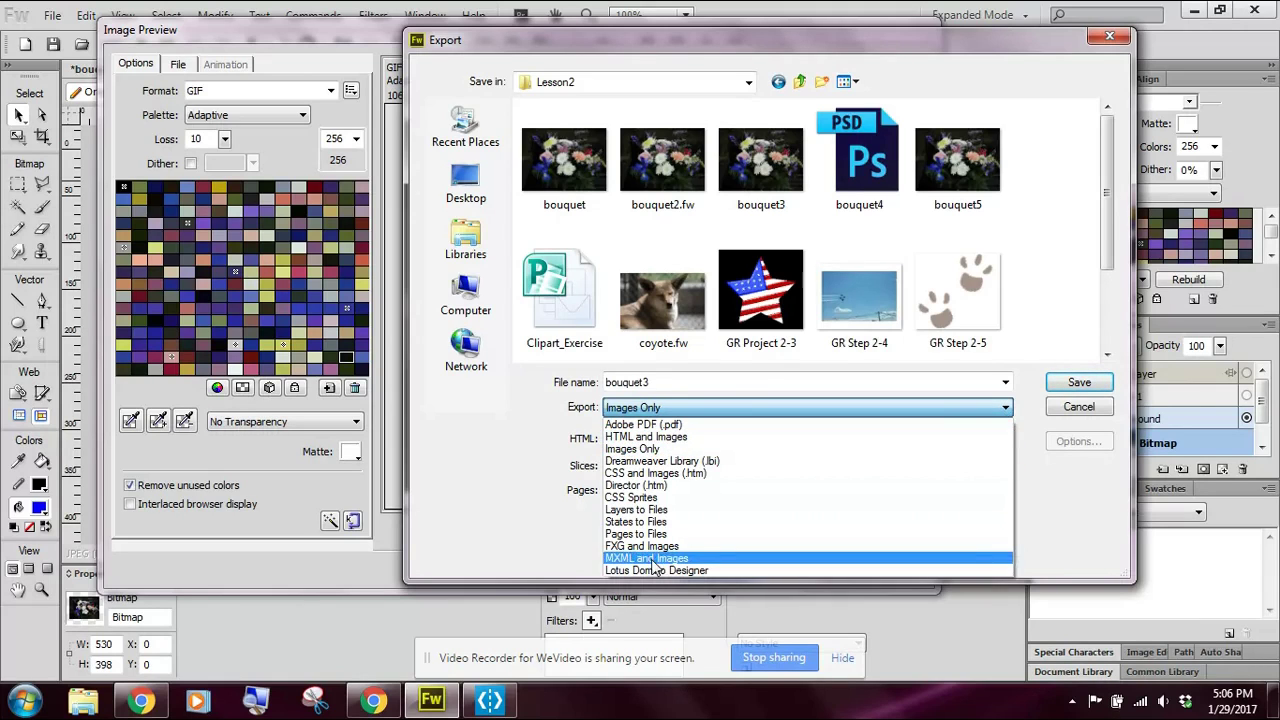
left_click(659, 381)
double_click(659, 381)
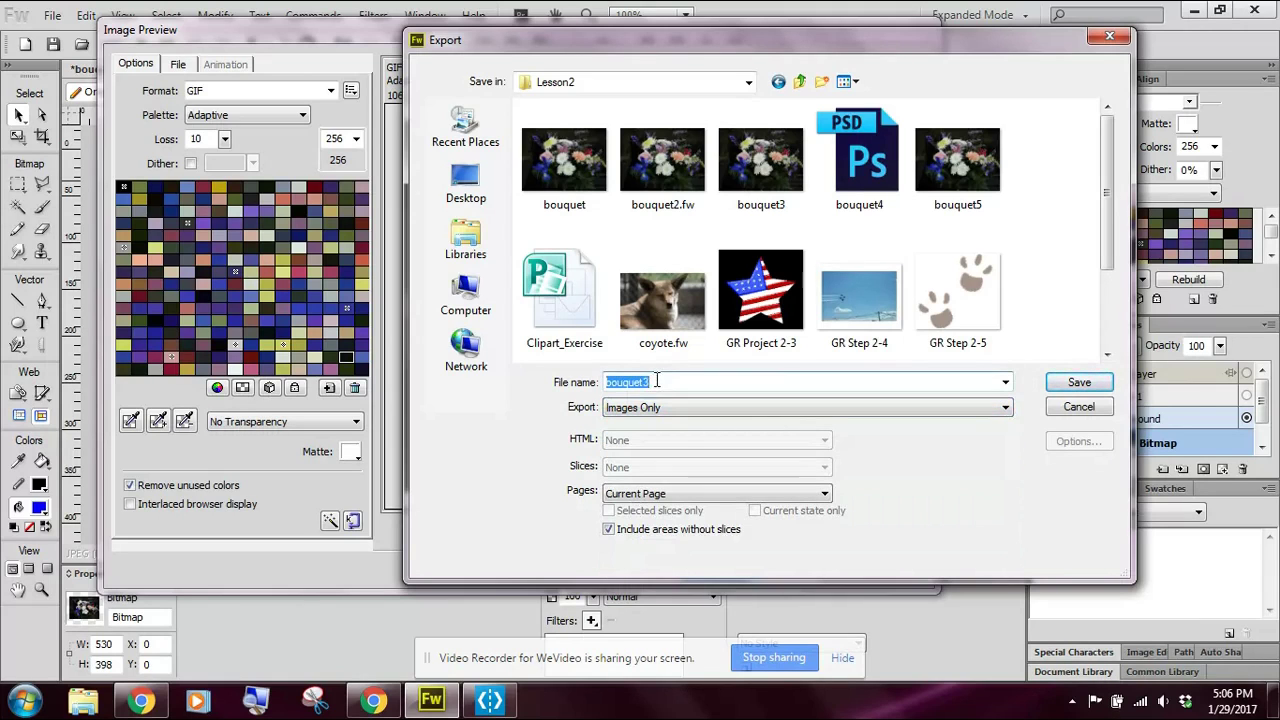
left_click(655, 388)
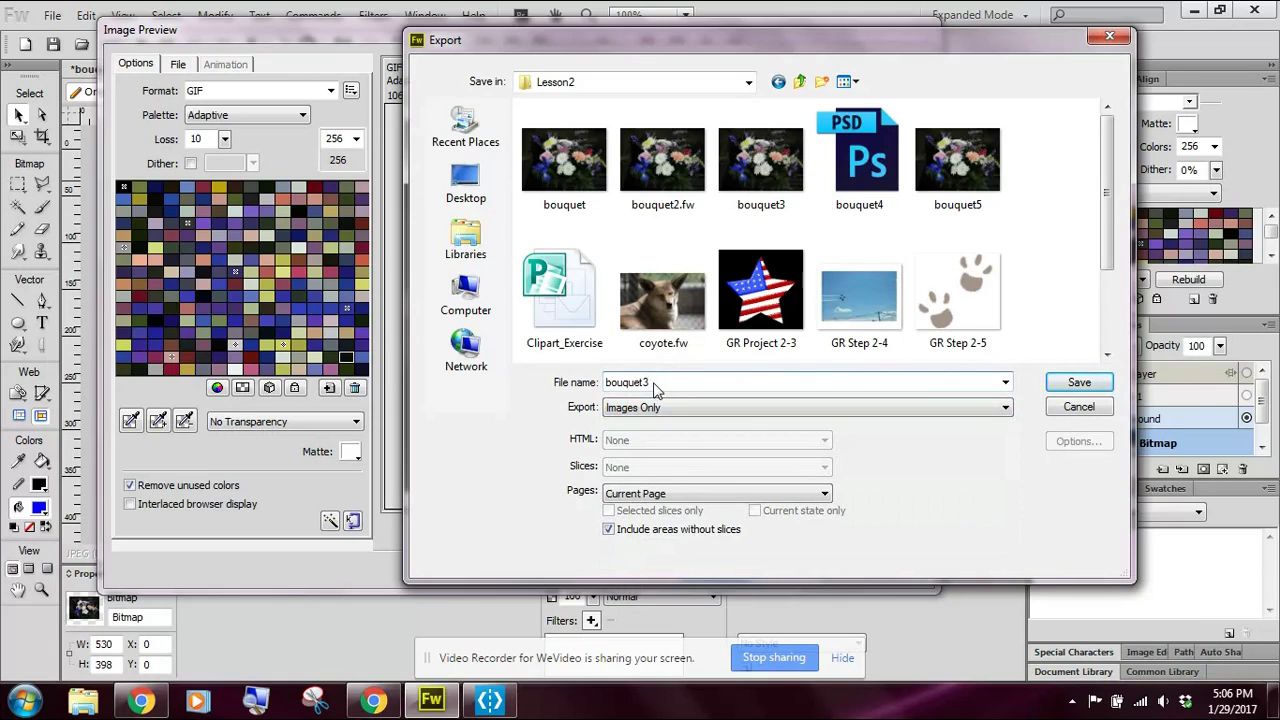
key("BackSpace")
type("4")
left_click(915, 488)
left_click(732, 410)
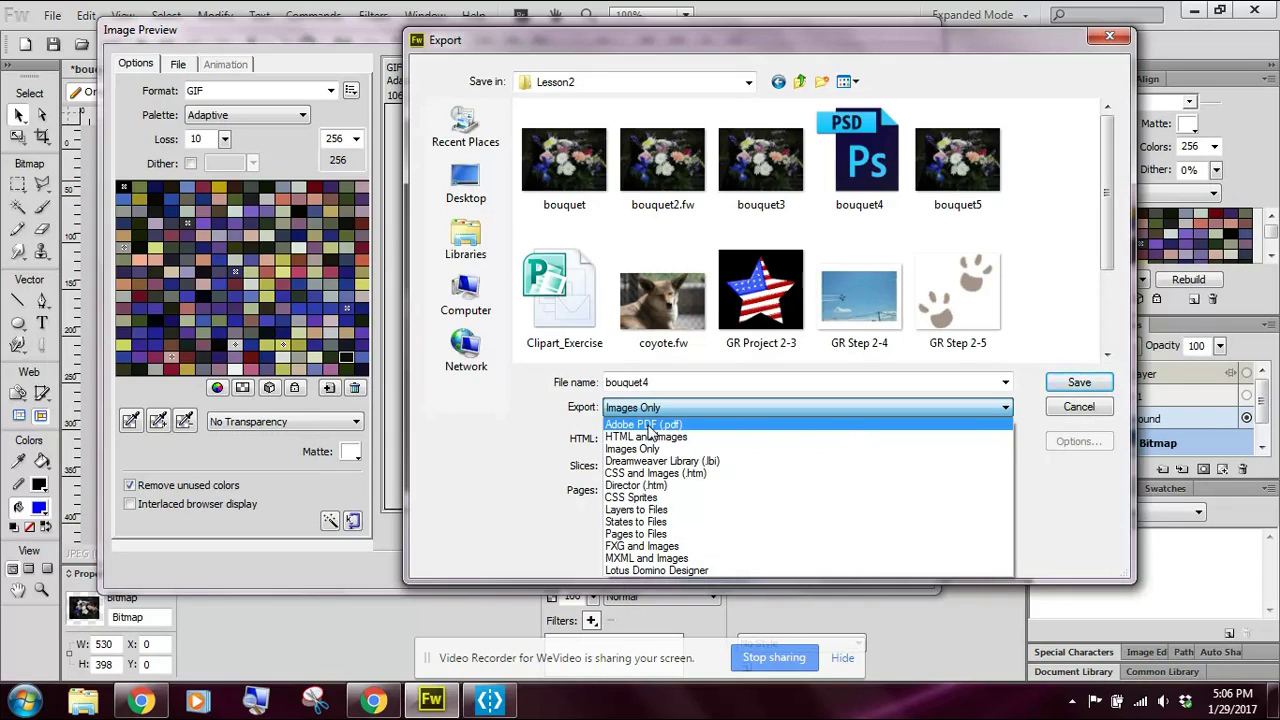
left_click(650, 425)
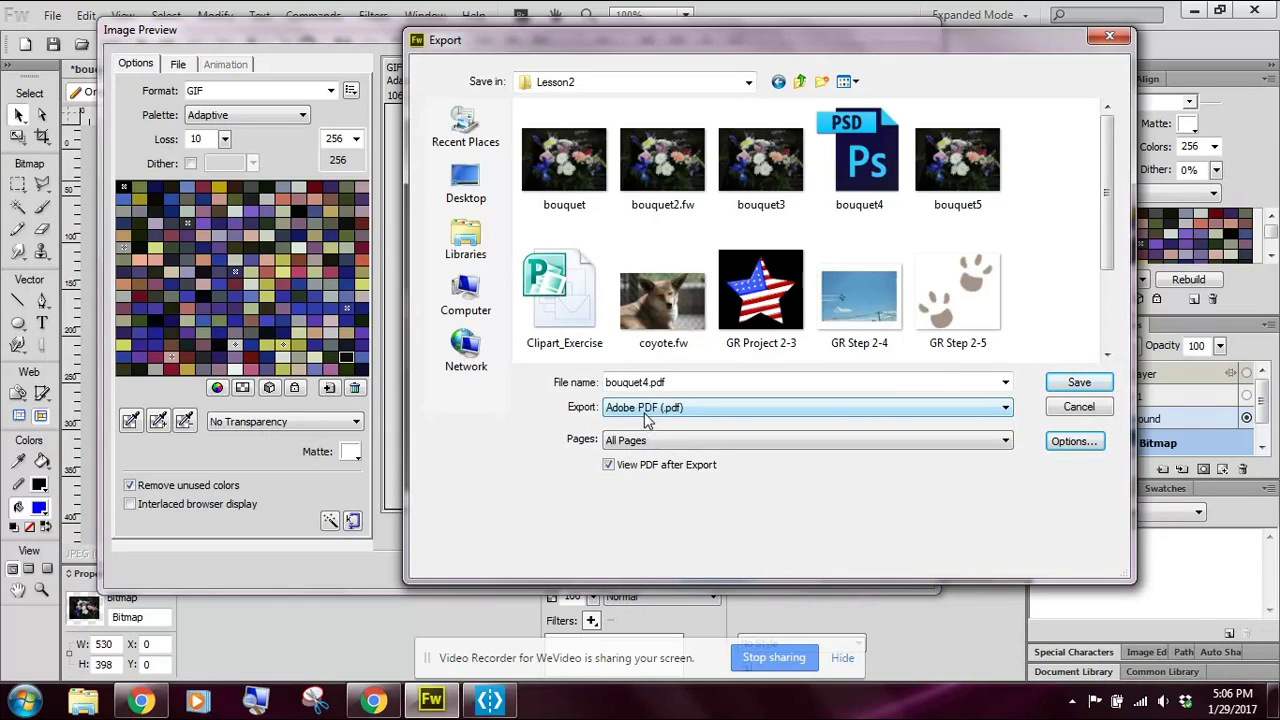
left_click(1007, 409)
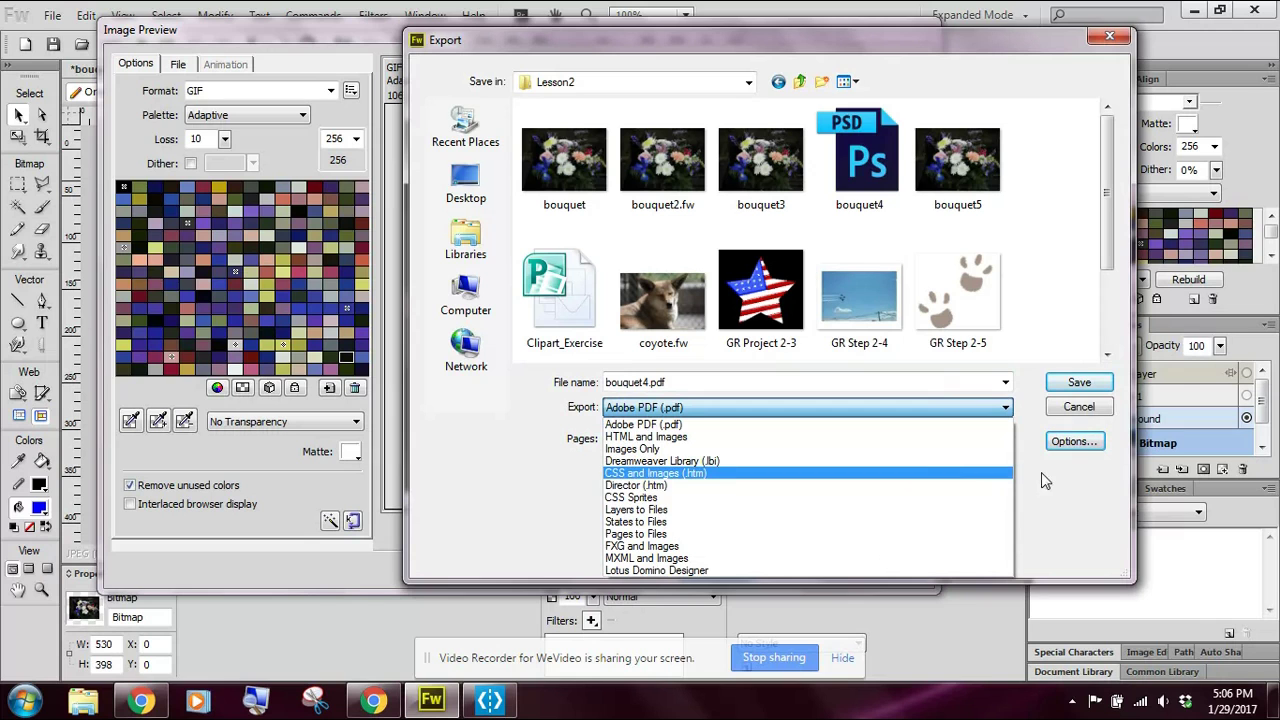
left_click(1089, 413)
left_click(1087, 410)
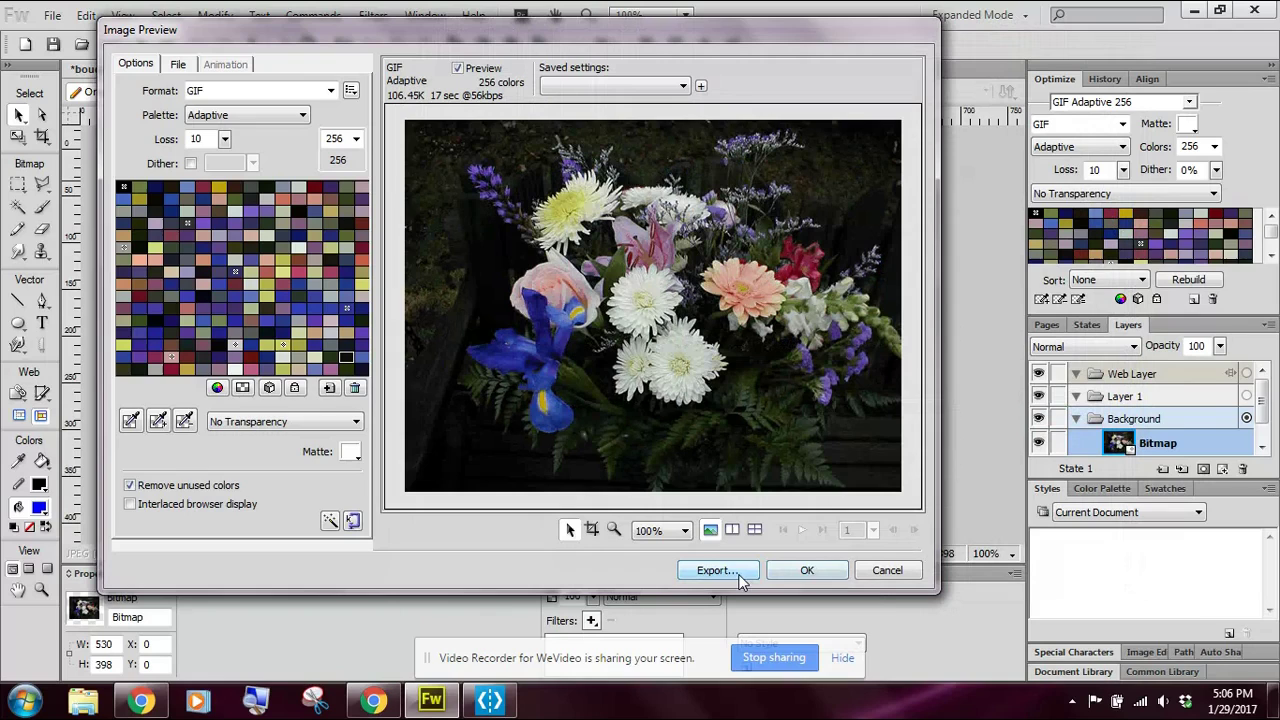
left_click(330, 91)
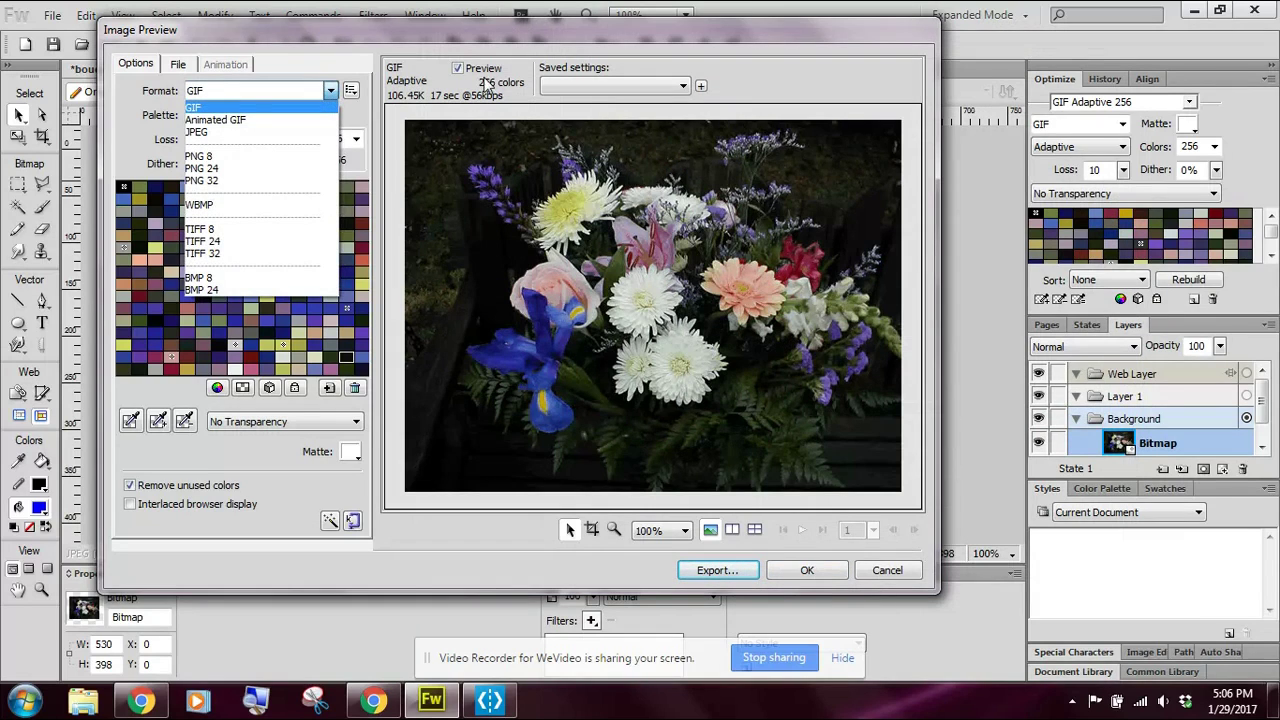
left_click(848, 570)
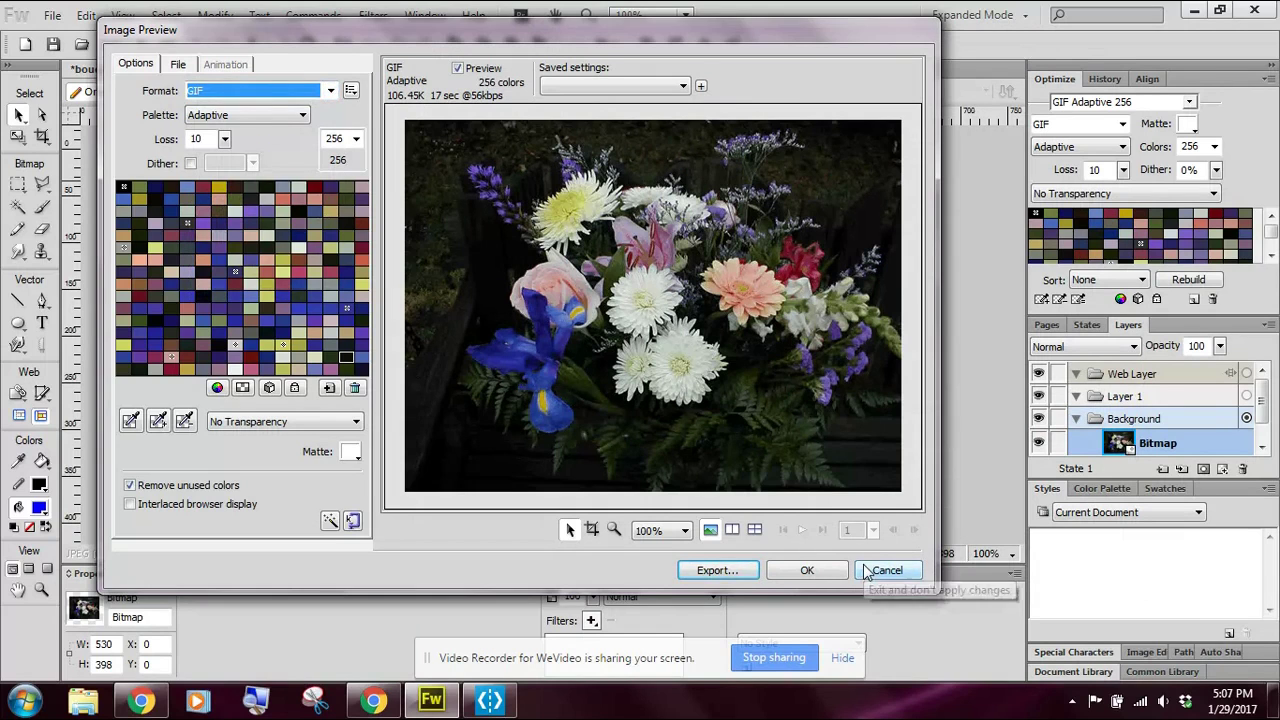
left_click(868, 571)
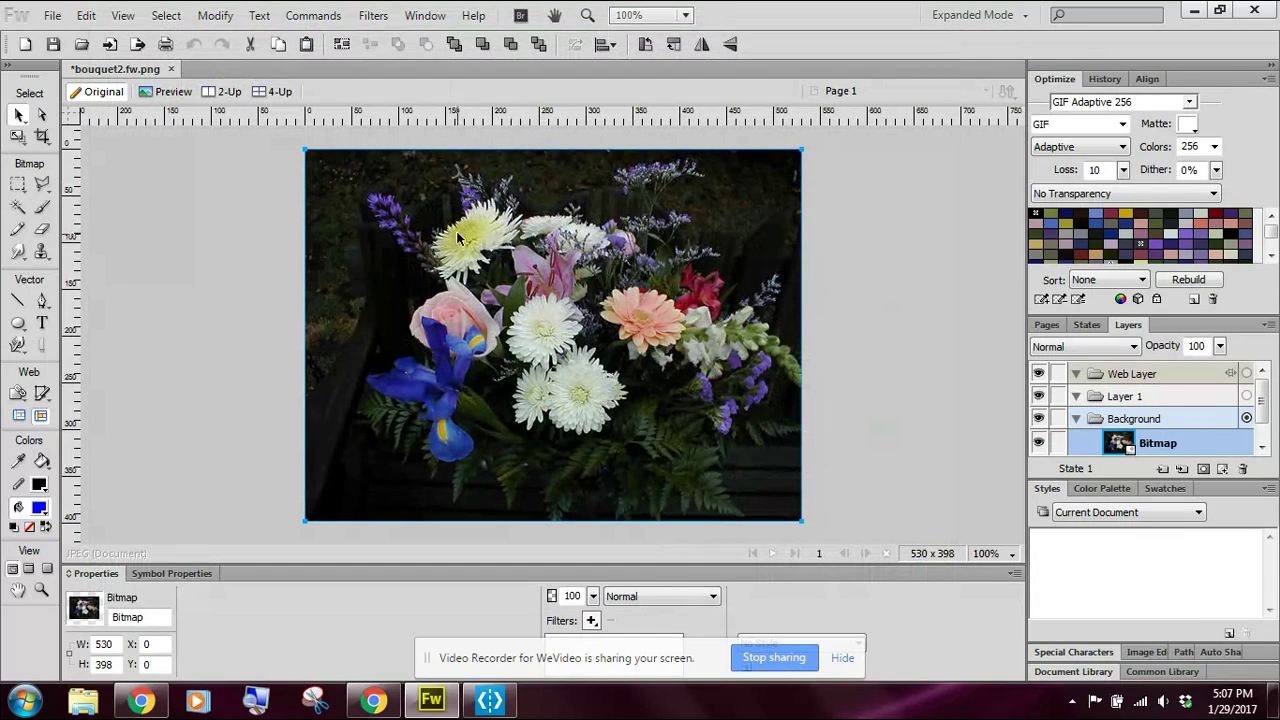
Open File > Save As and choose the Photoshop PSD file type.
left_click(52, 16)
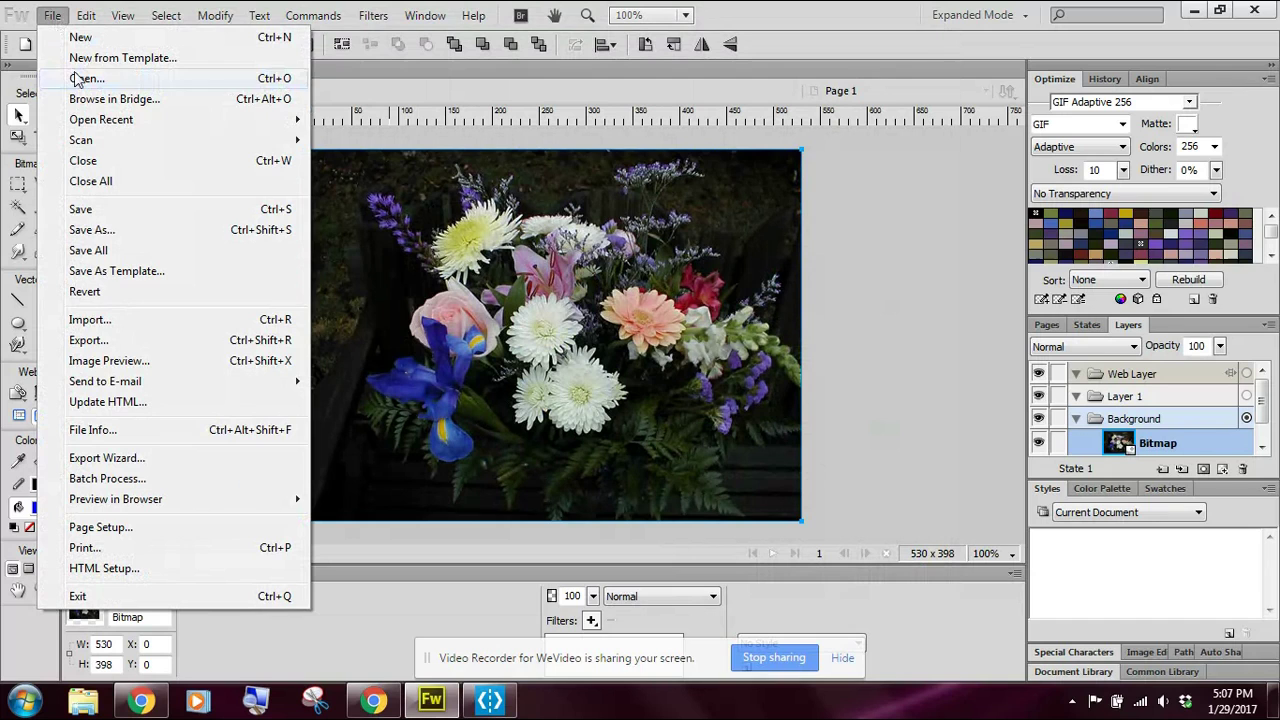
left_click(105, 230)
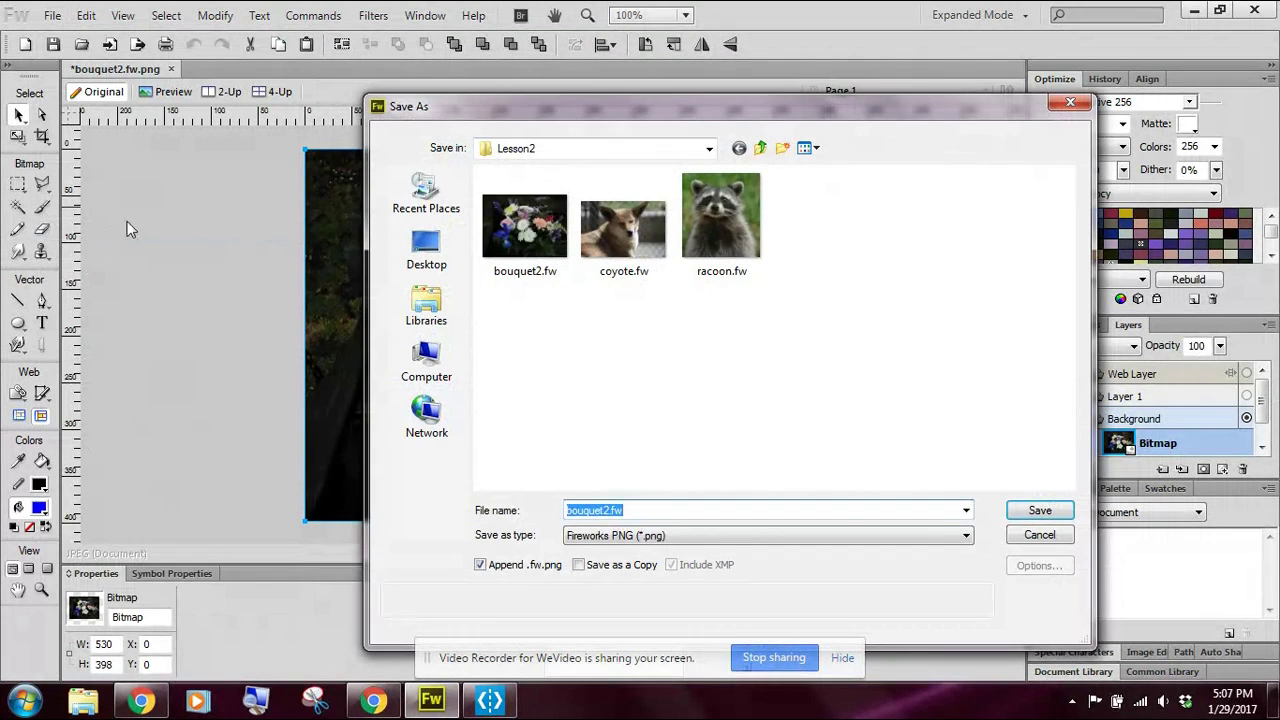
left_click(928, 538)
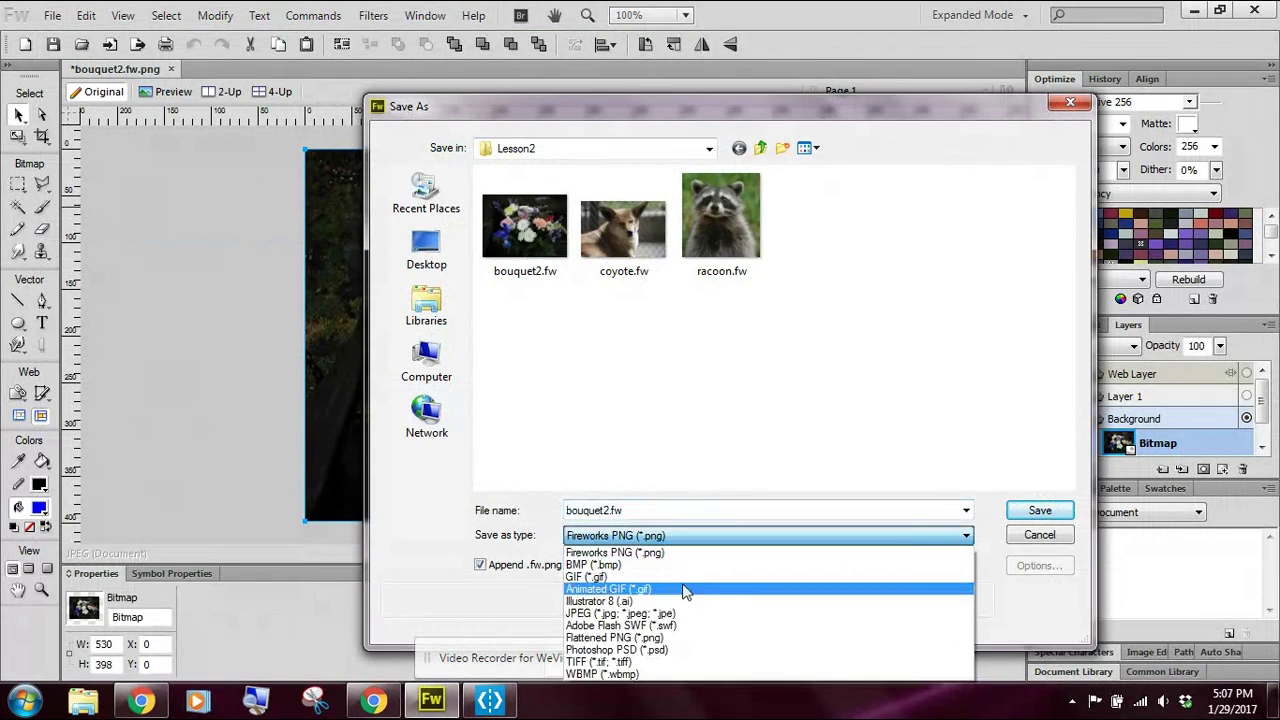
left_click(614, 650)
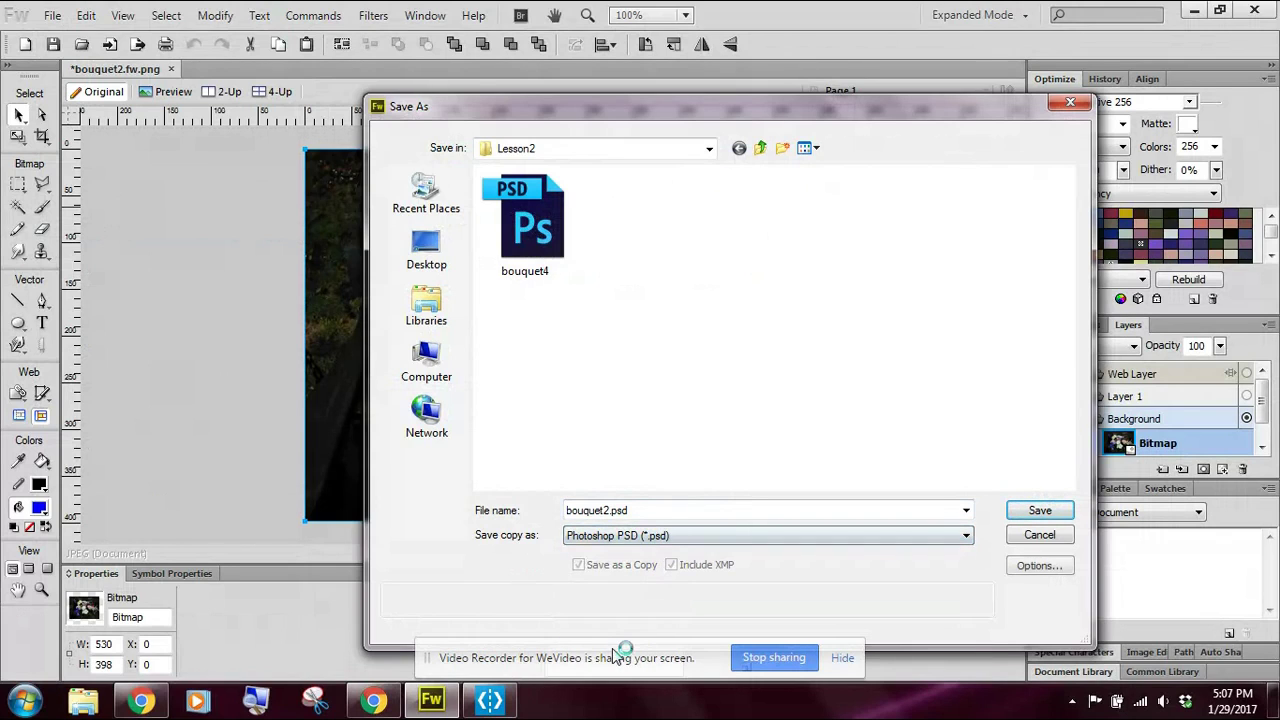
Name the copy bouquet4.psd, save it, and confirm replacing the existing file.
double_click(606, 510)
left_click(610, 510)
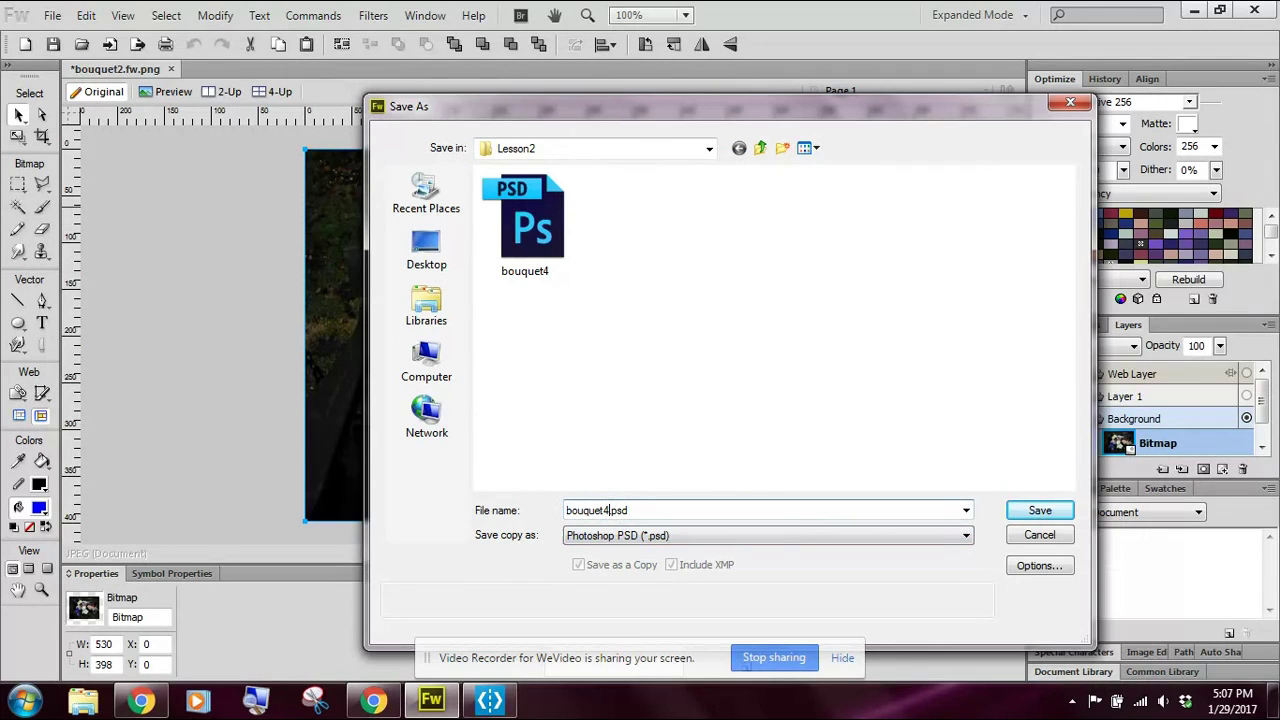
left_click(1034, 511)
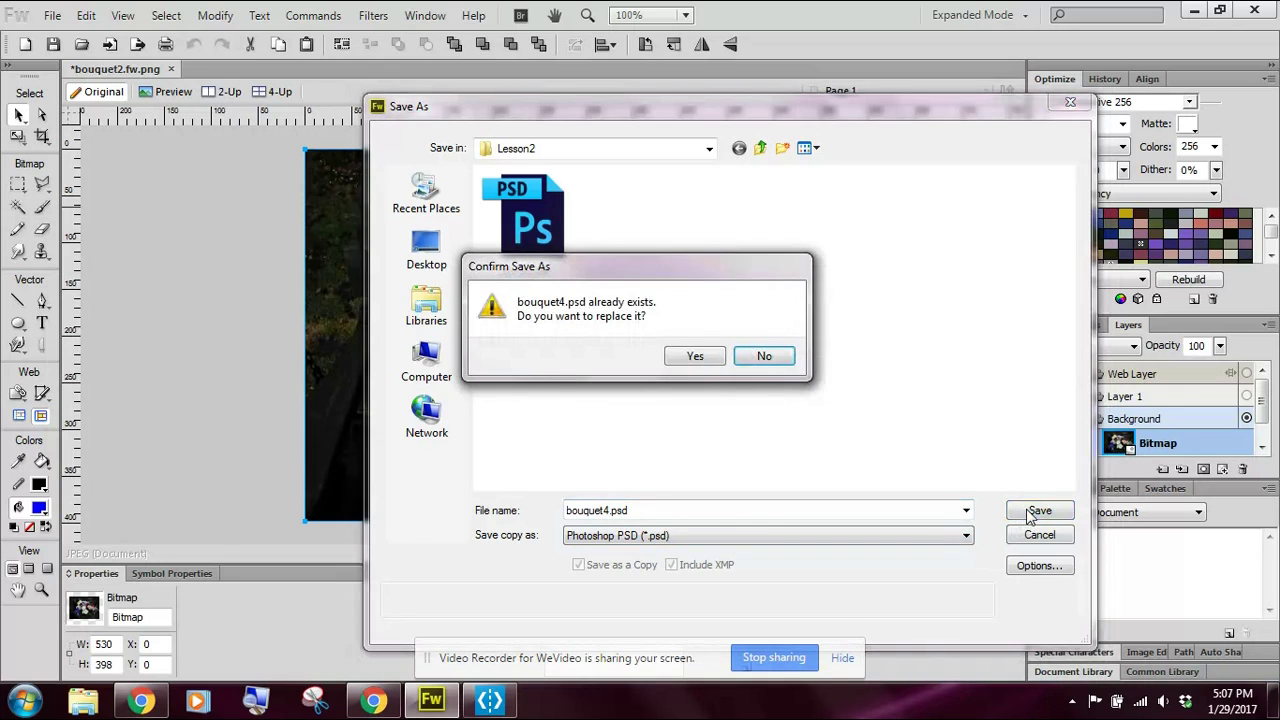
left_click(695, 357)
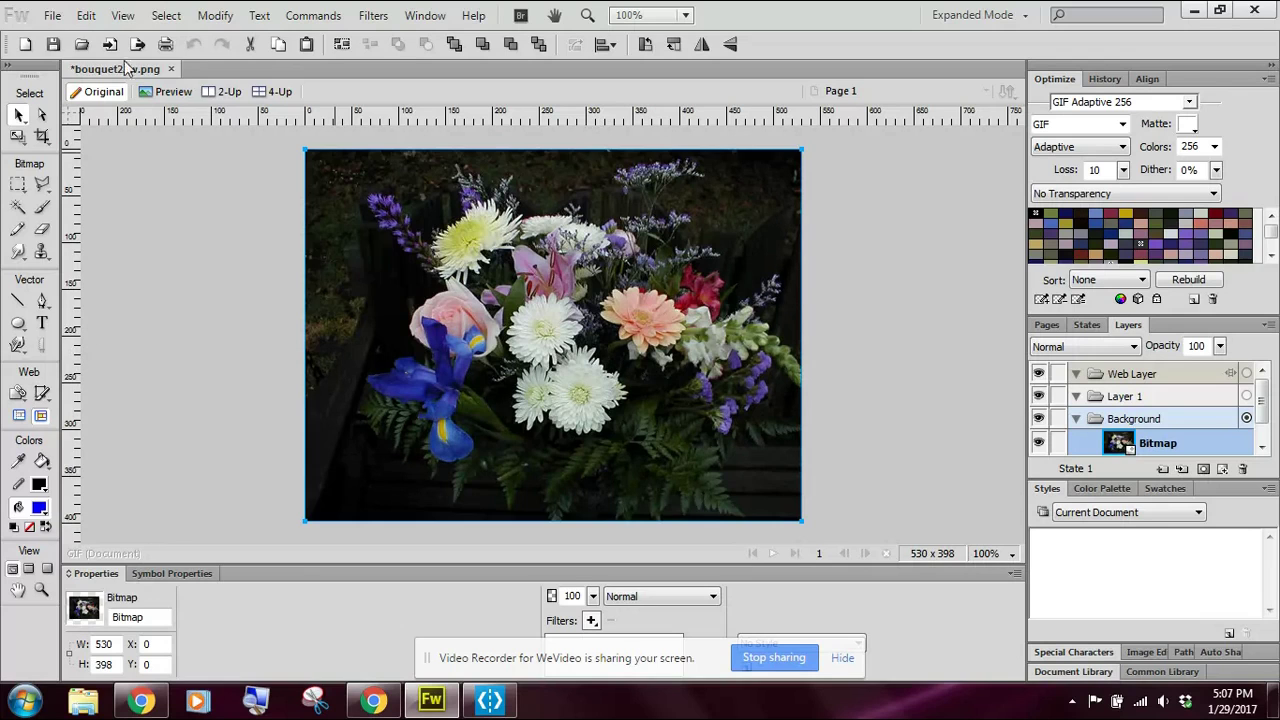
left_click(51, 16)
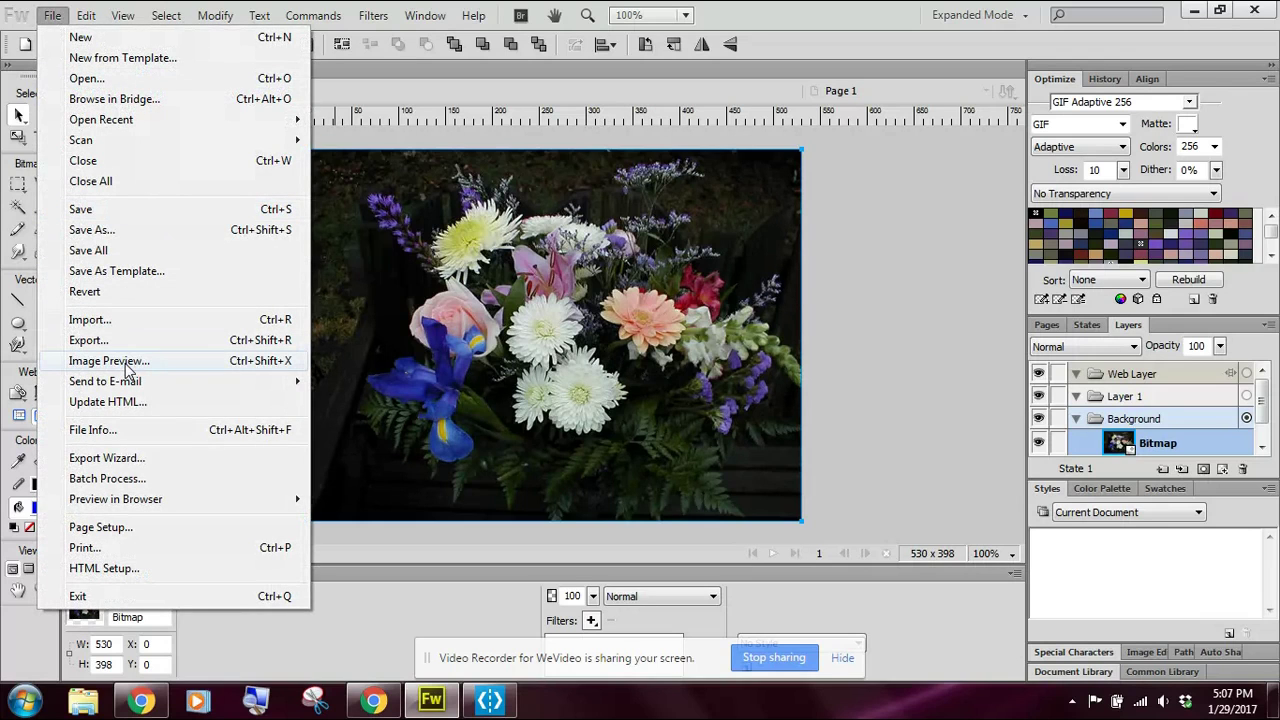
left_click(126, 366)
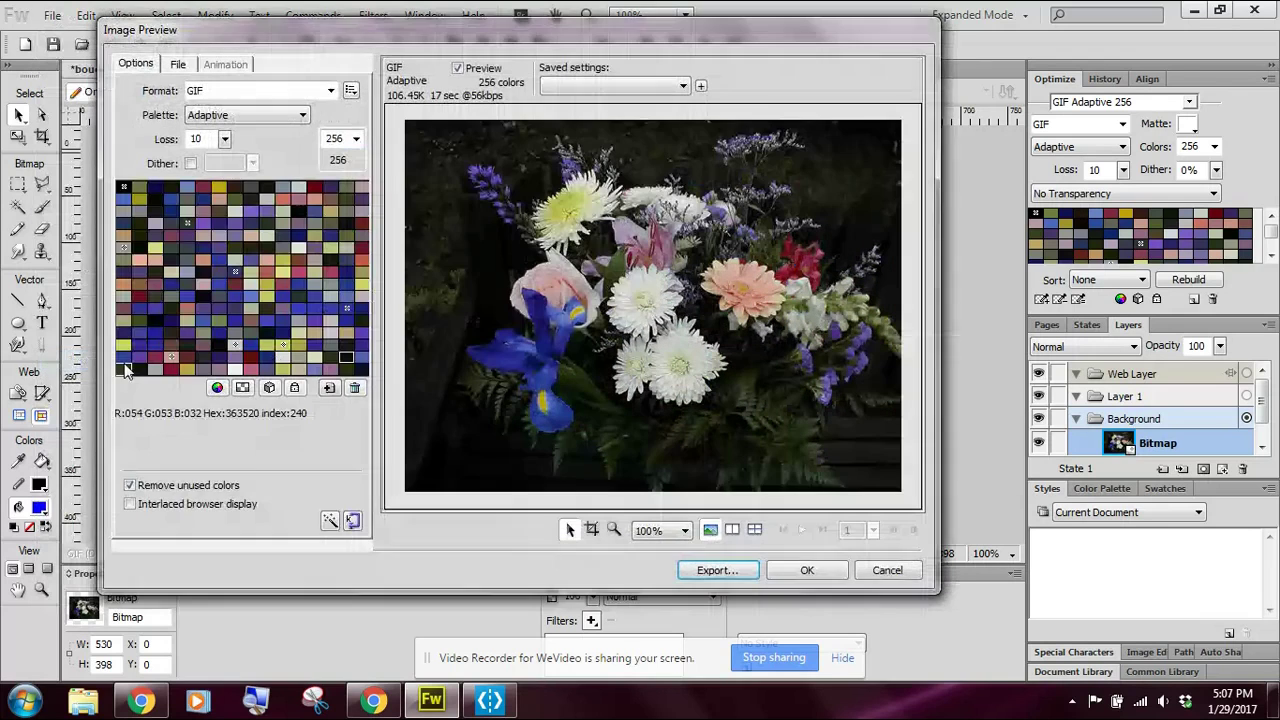
left_click(724, 575)
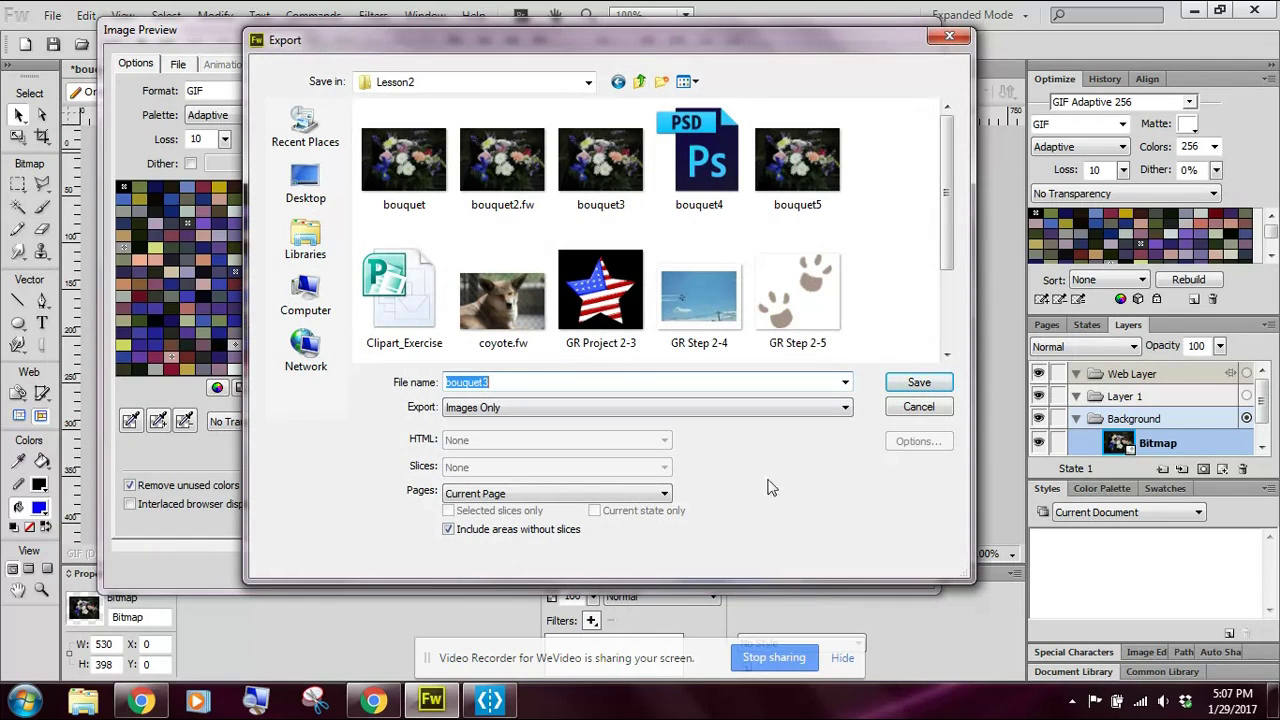
left_click(938, 410)
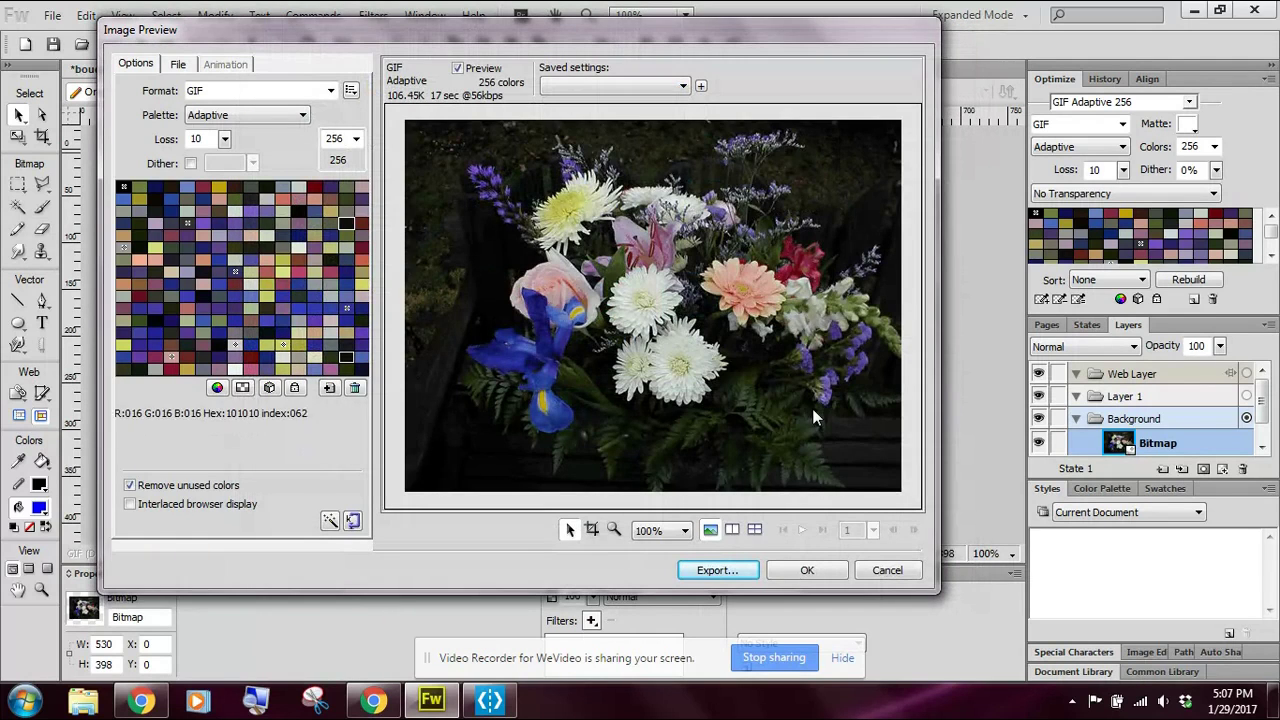
left_click(869, 575)
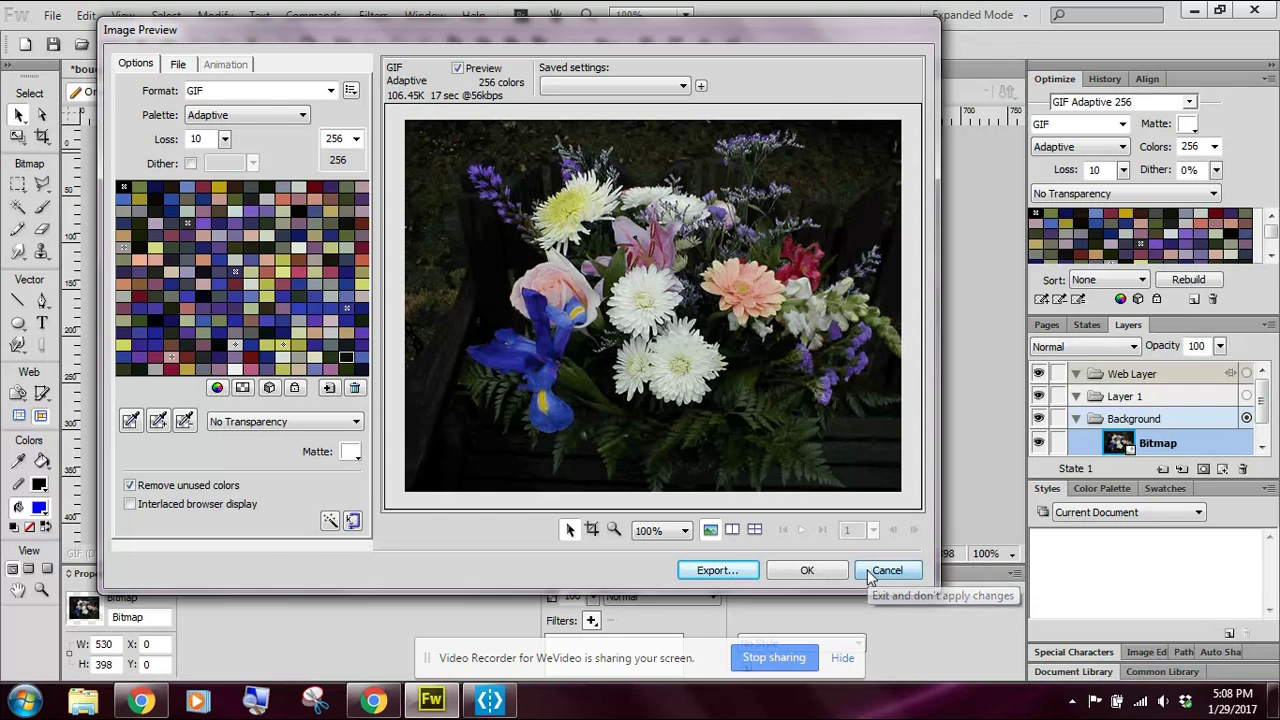
left_click(52, 16)
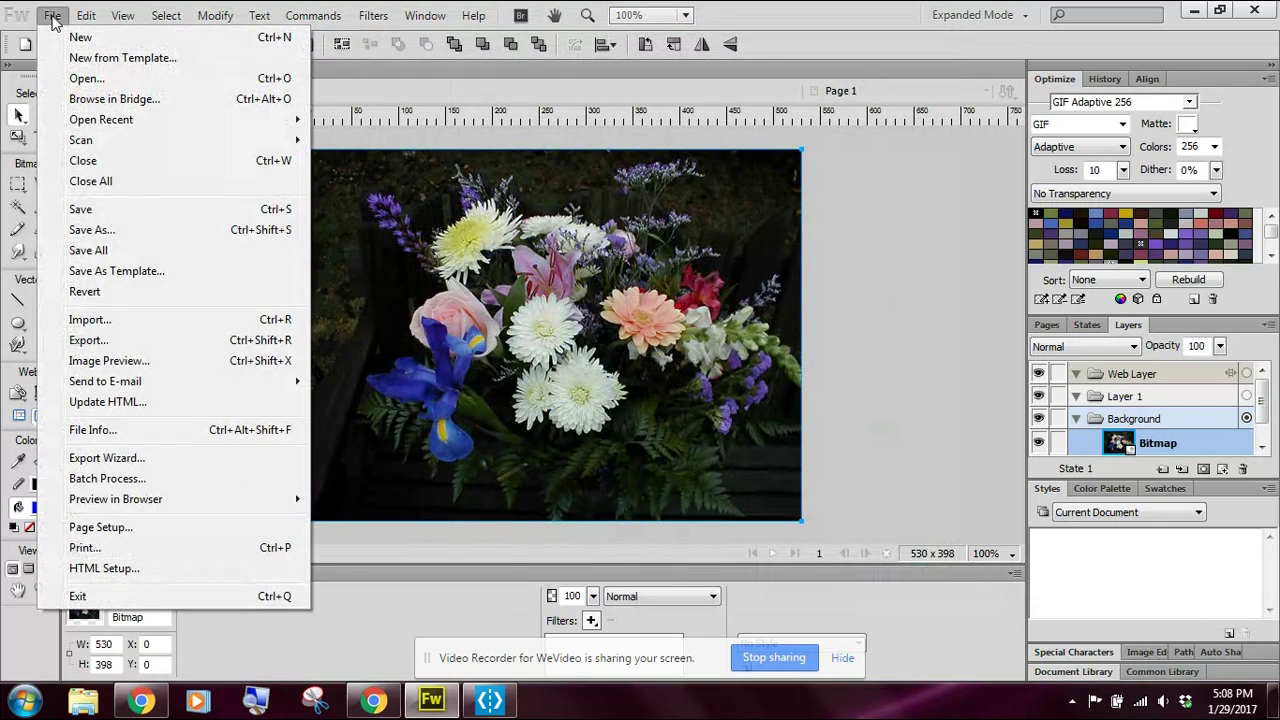
Run the Export Wizard with 'A desktop publishing application' as destination, yielding TIFF 24.
left_click(104, 460)
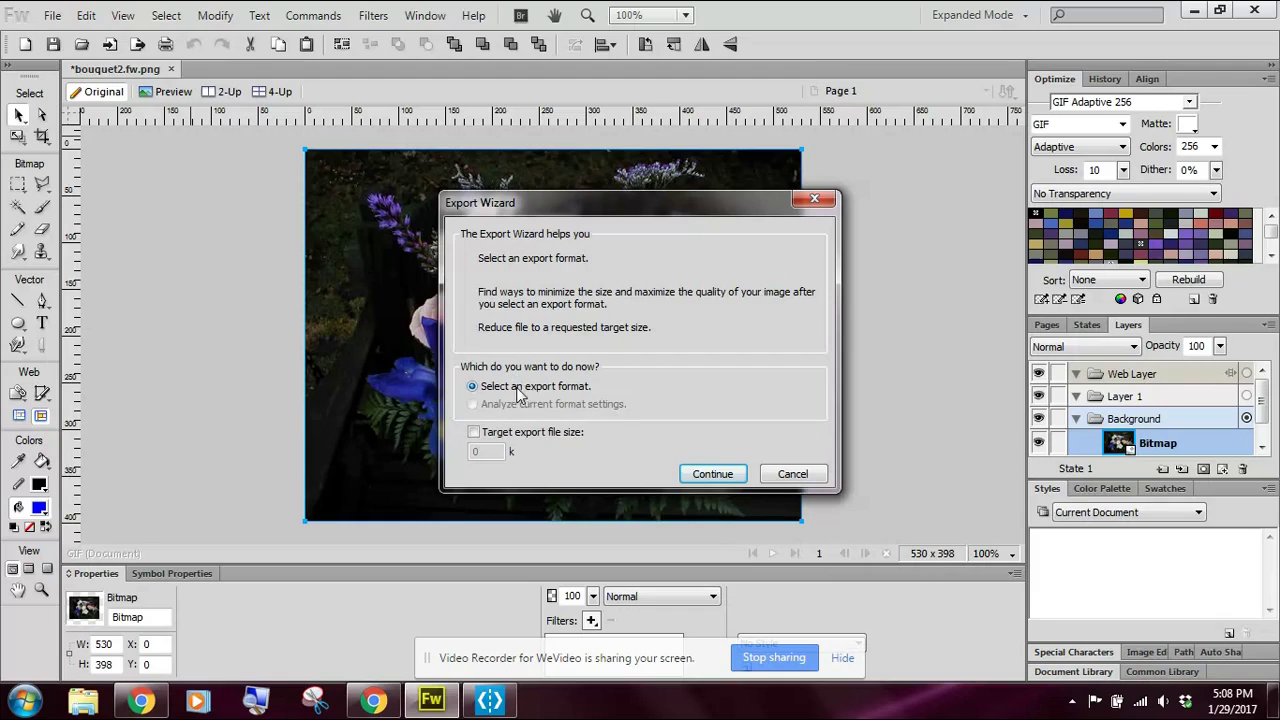
left_click(714, 474)
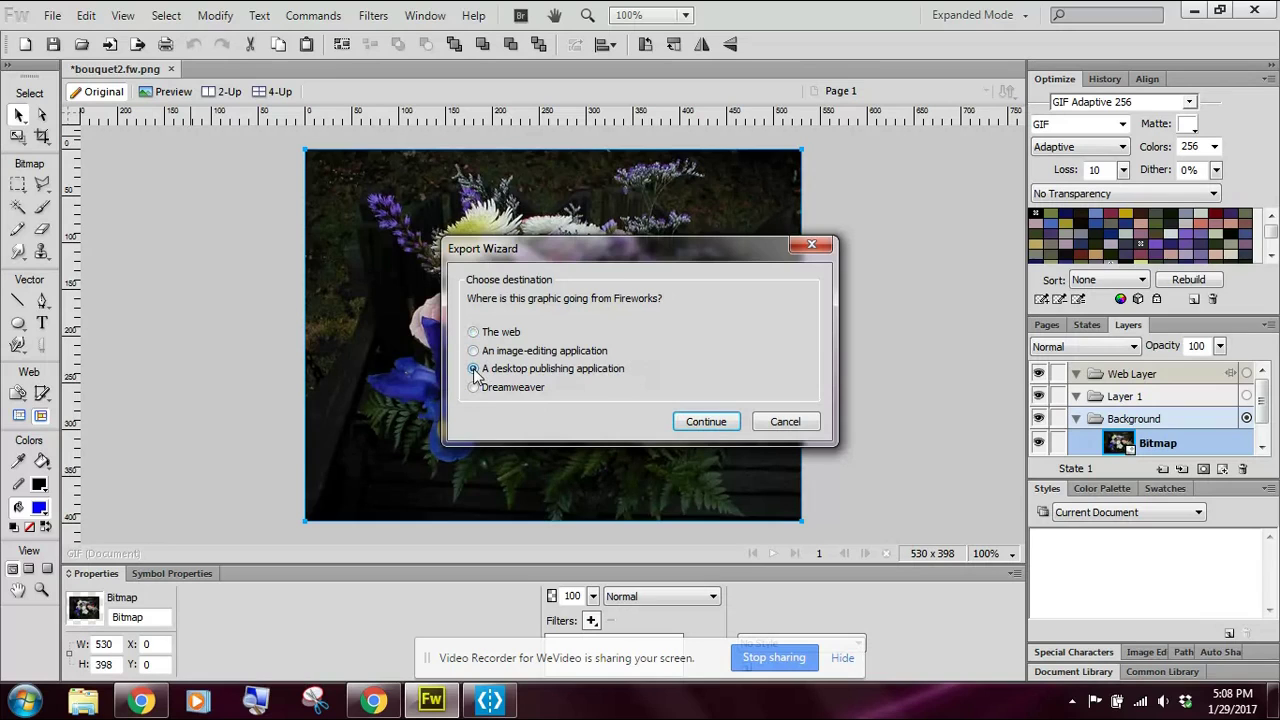
left_click(705, 421)
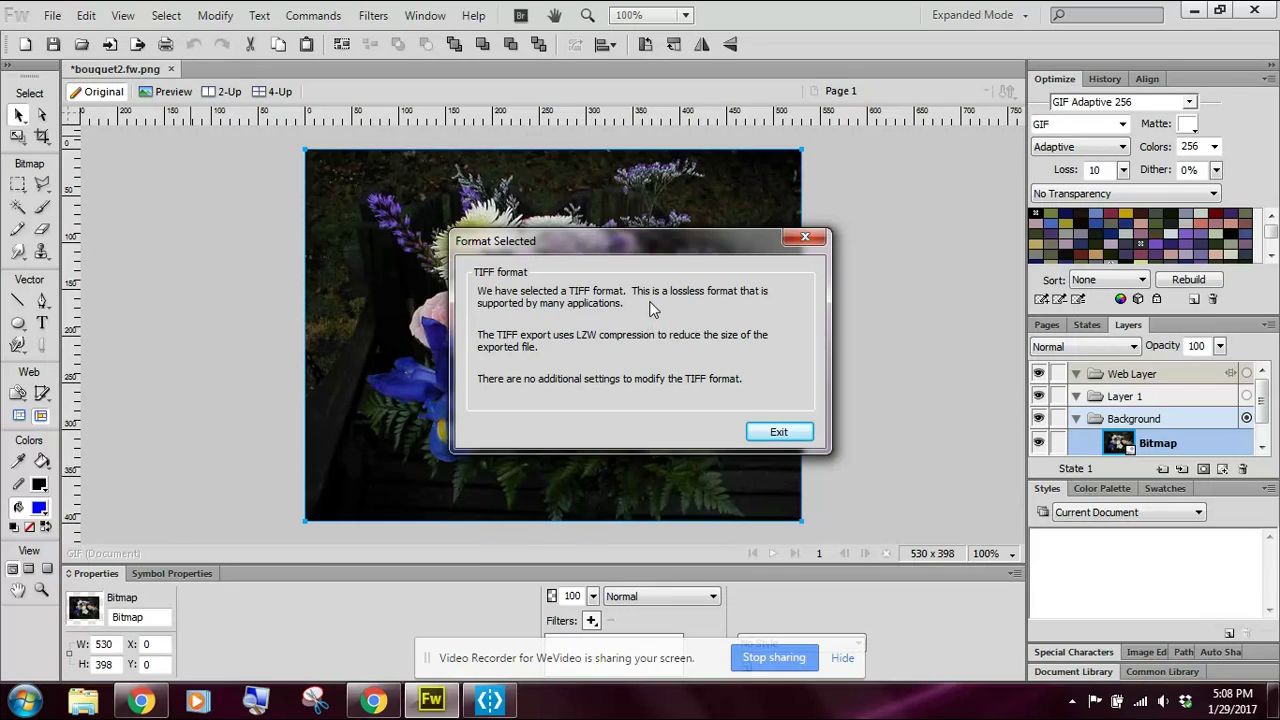
left_click(797, 441)
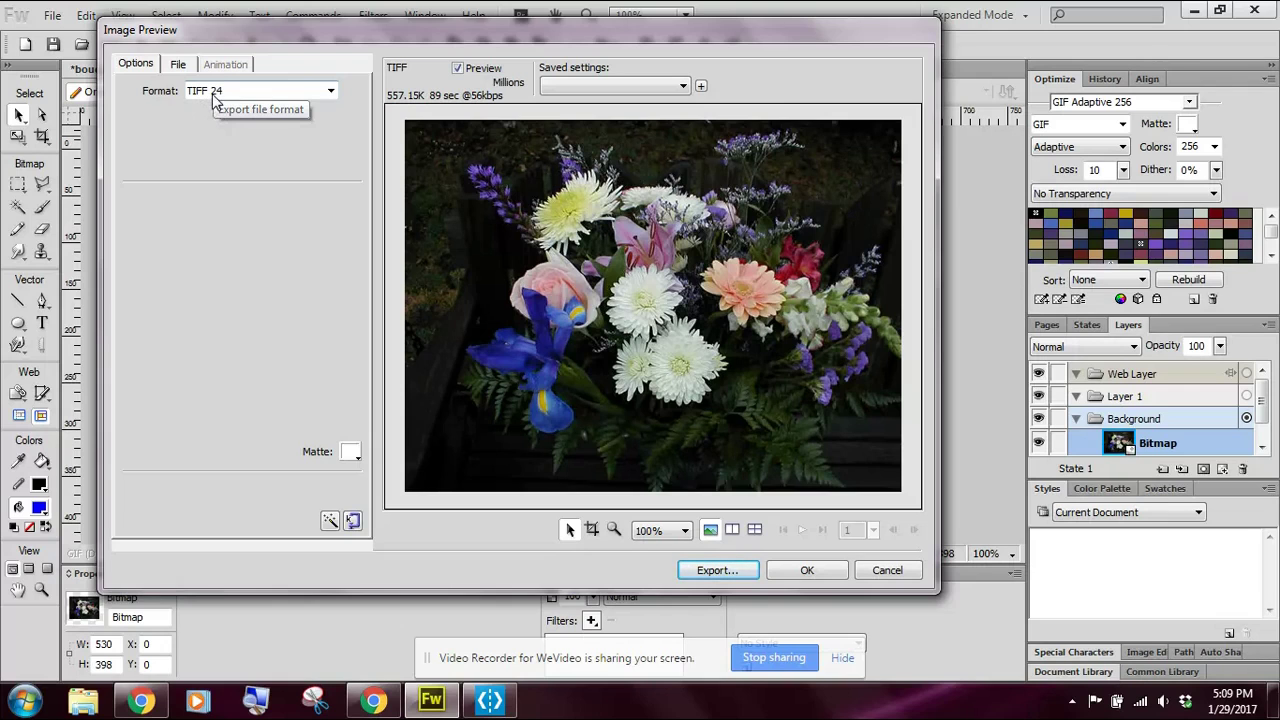
Rename the export from bouquet3 to bouquet5 and save the TIFF, replacing the old bouquet5.tif.
left_click(716, 571)
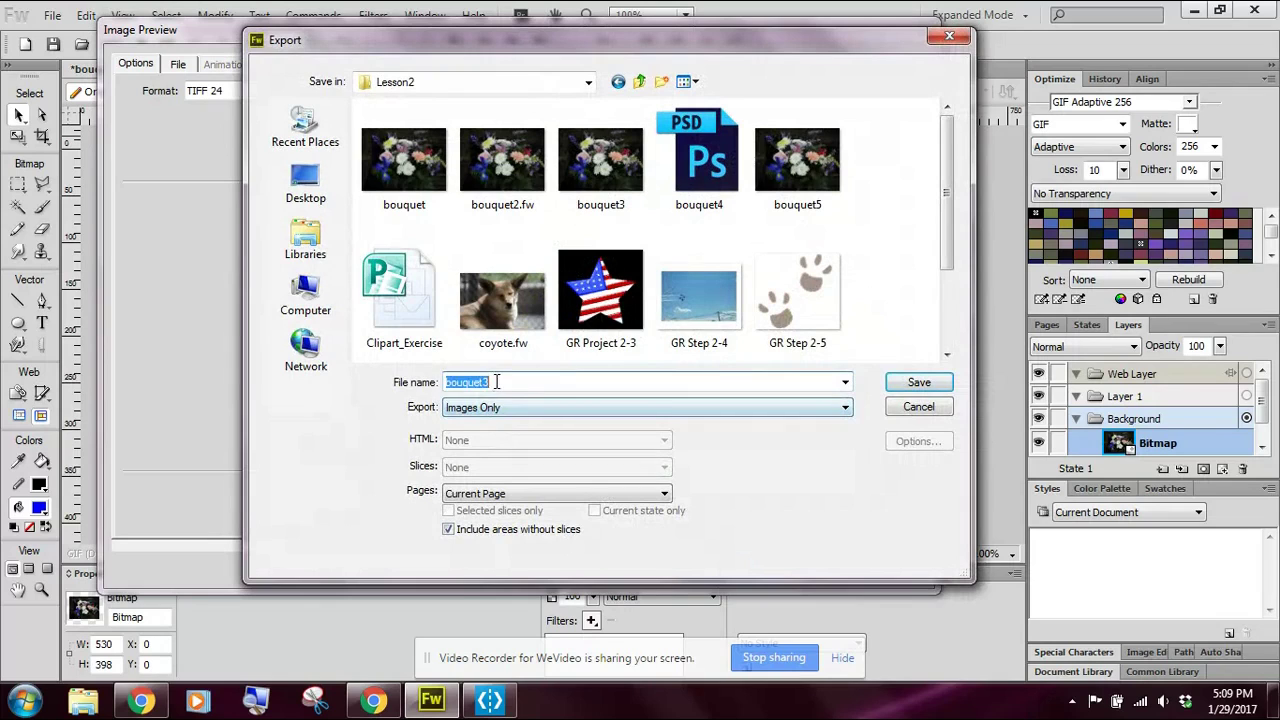
left_click(495, 381)
key("BackSpace")
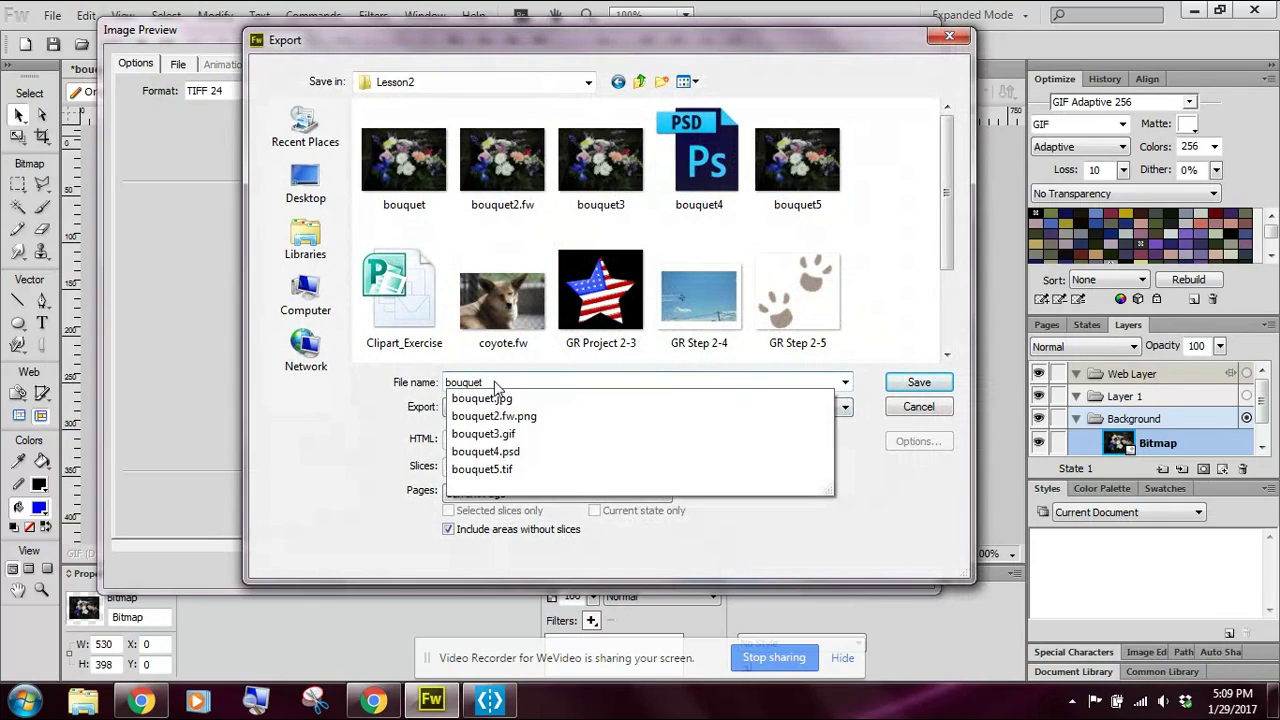
type("5")
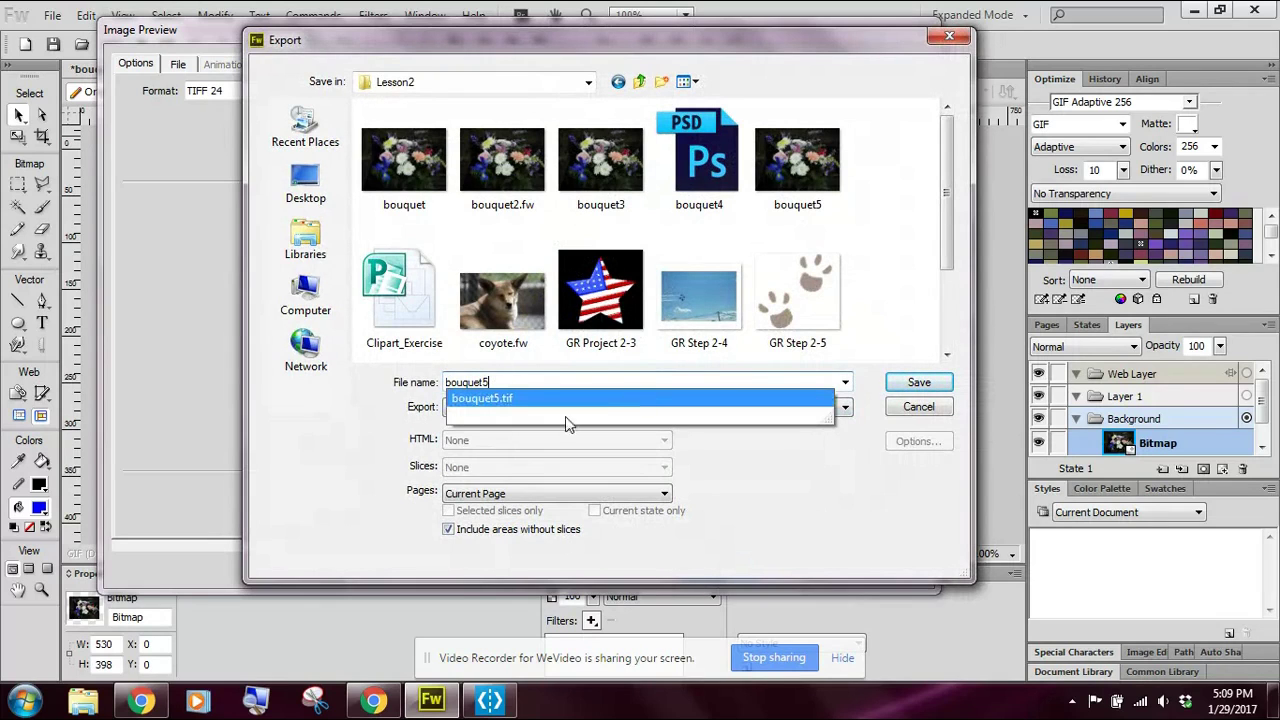
left_click(928, 383)
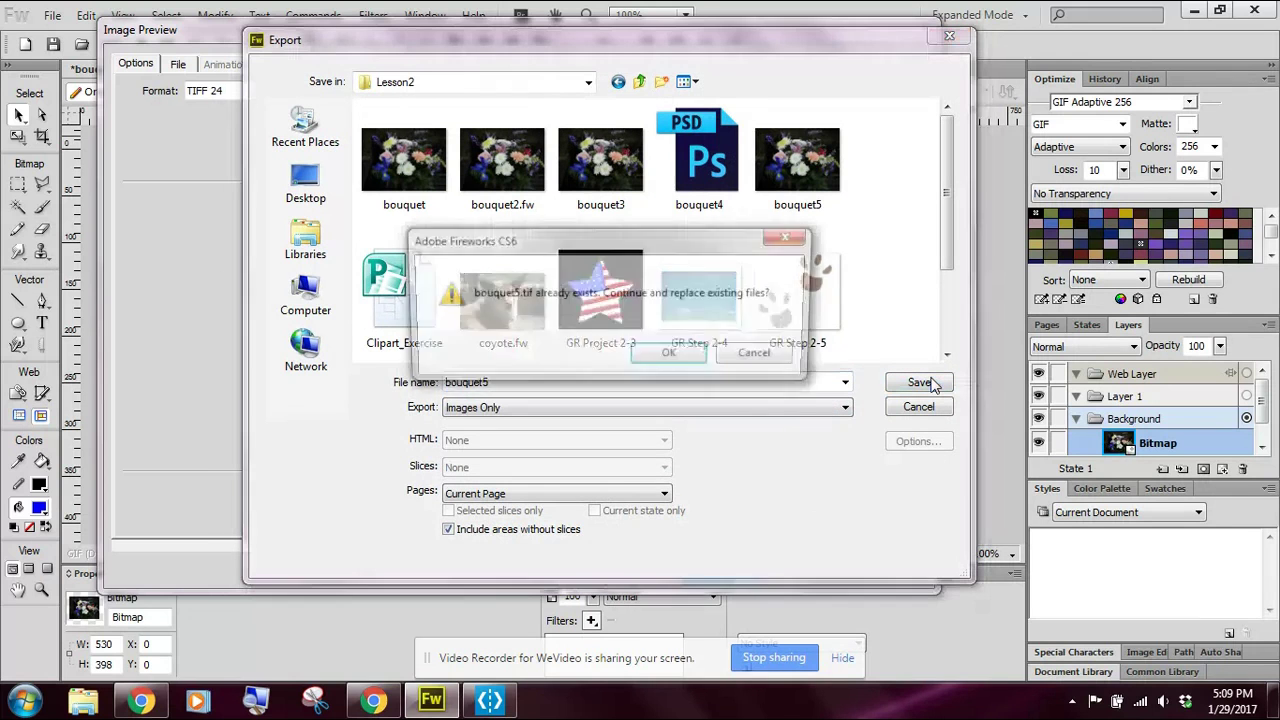
left_click(667, 358)
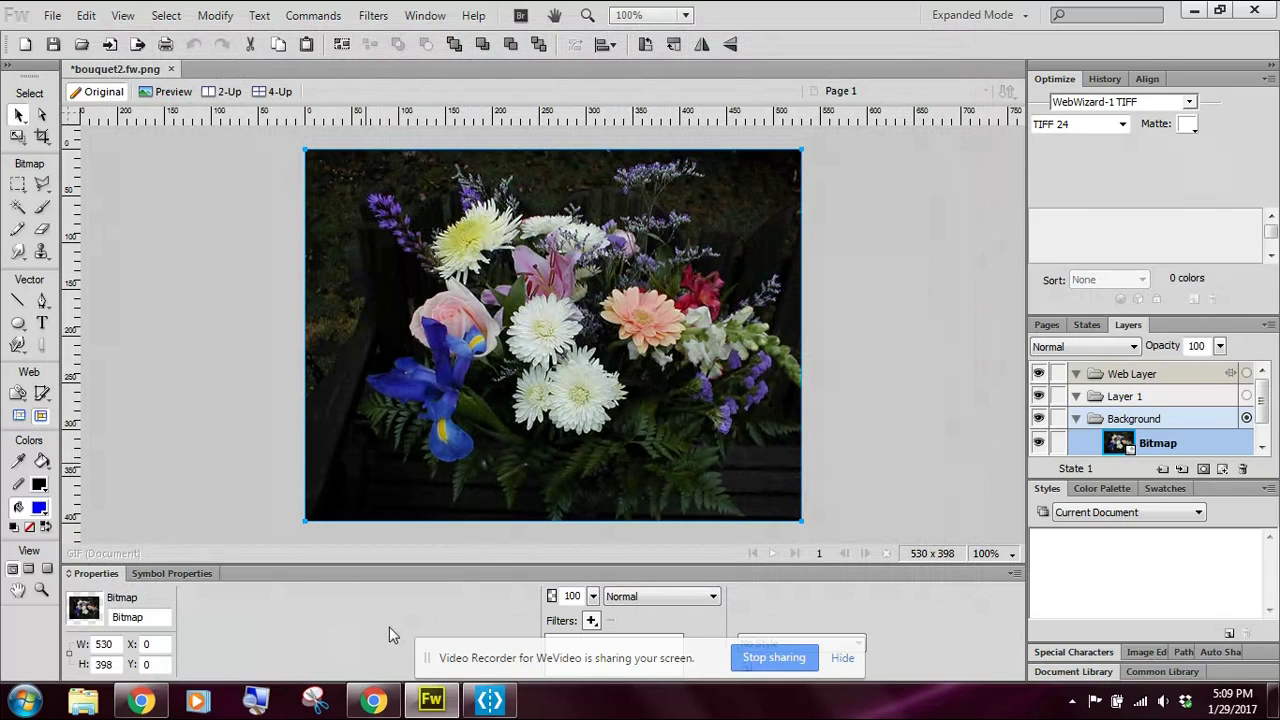
Switch to Windows Explorer and open Graphics > Lesson2 to show bouquet through bouquet5.
left_click(146, 704)
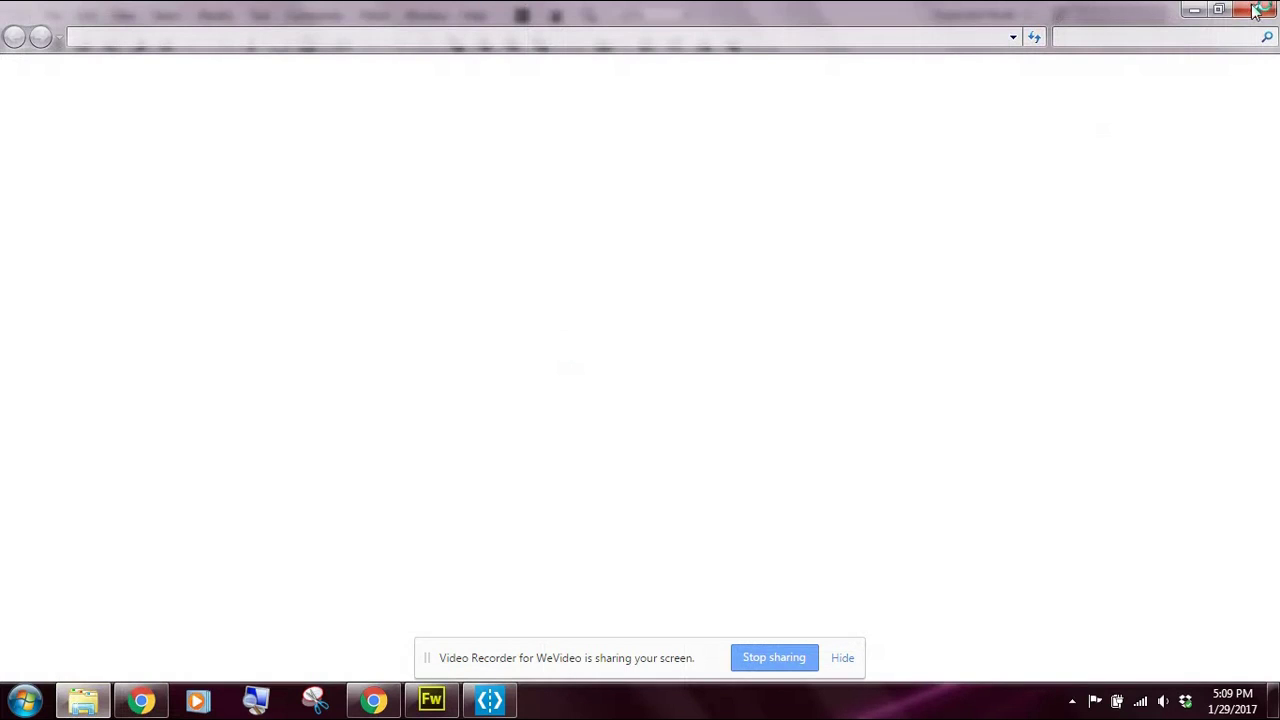
left_click(299, 141)
double_click(299, 141)
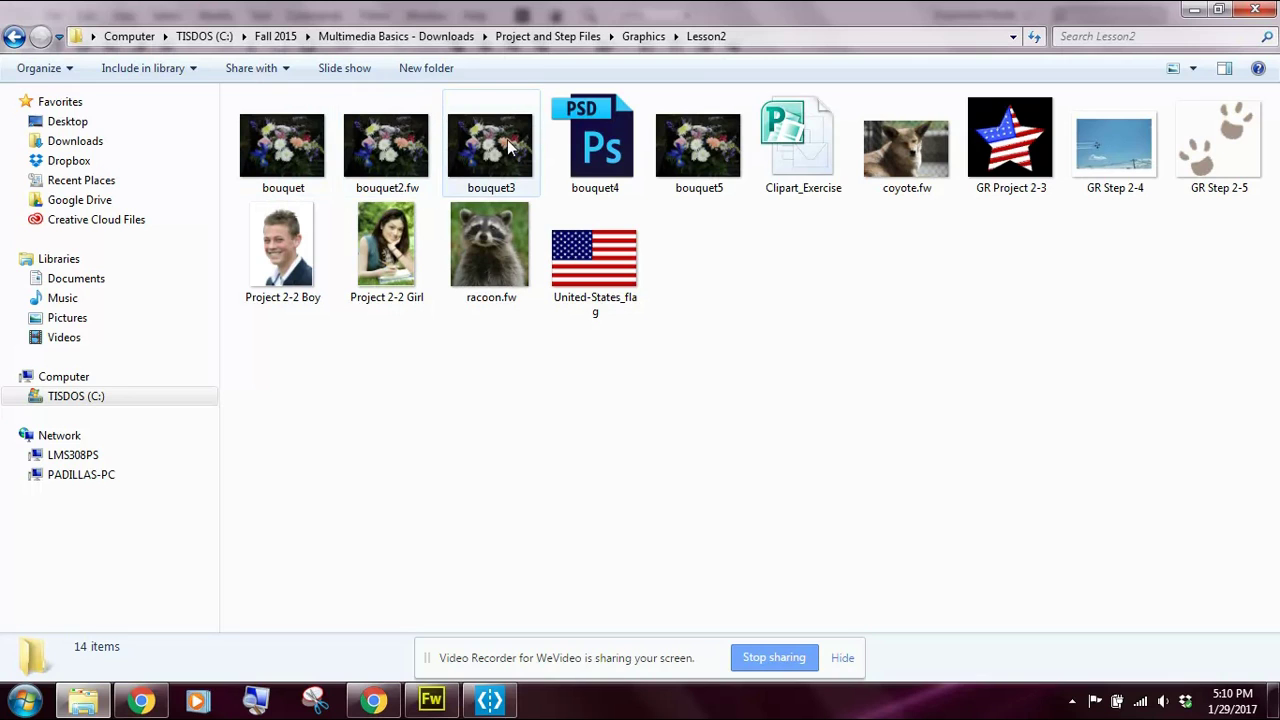
mouse_move(509, 147)
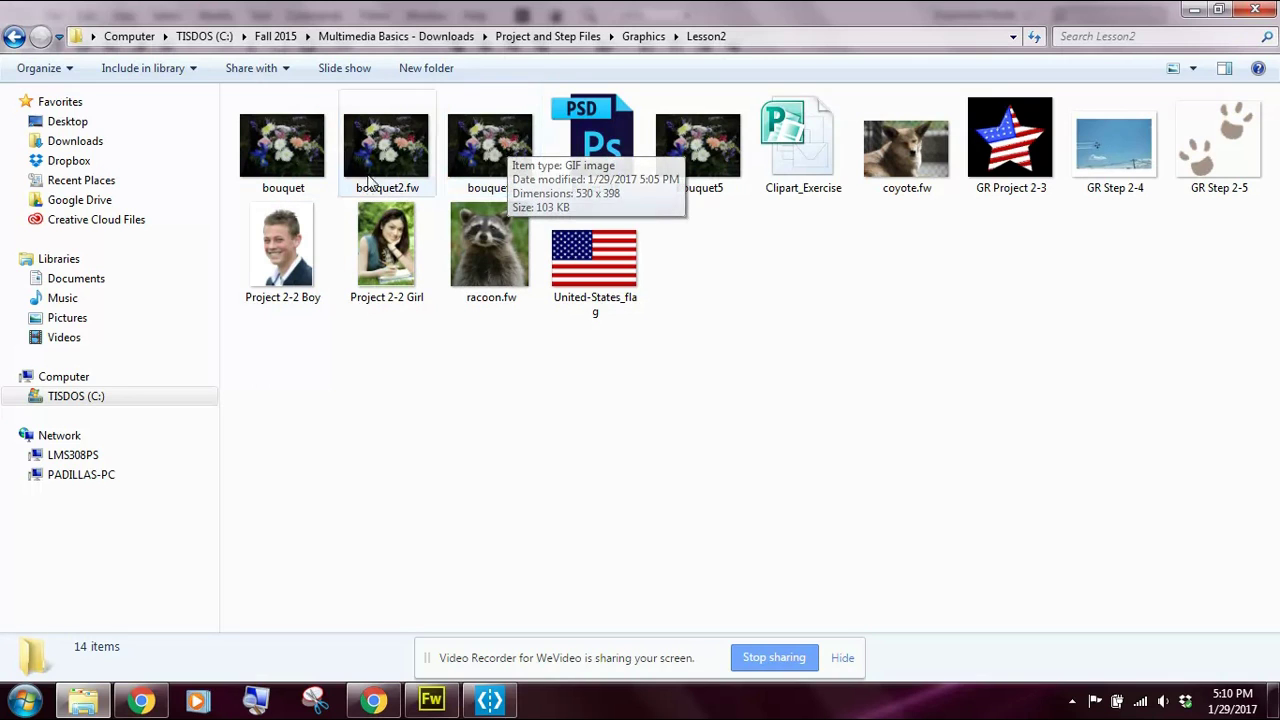
mouse_move(375, 177)
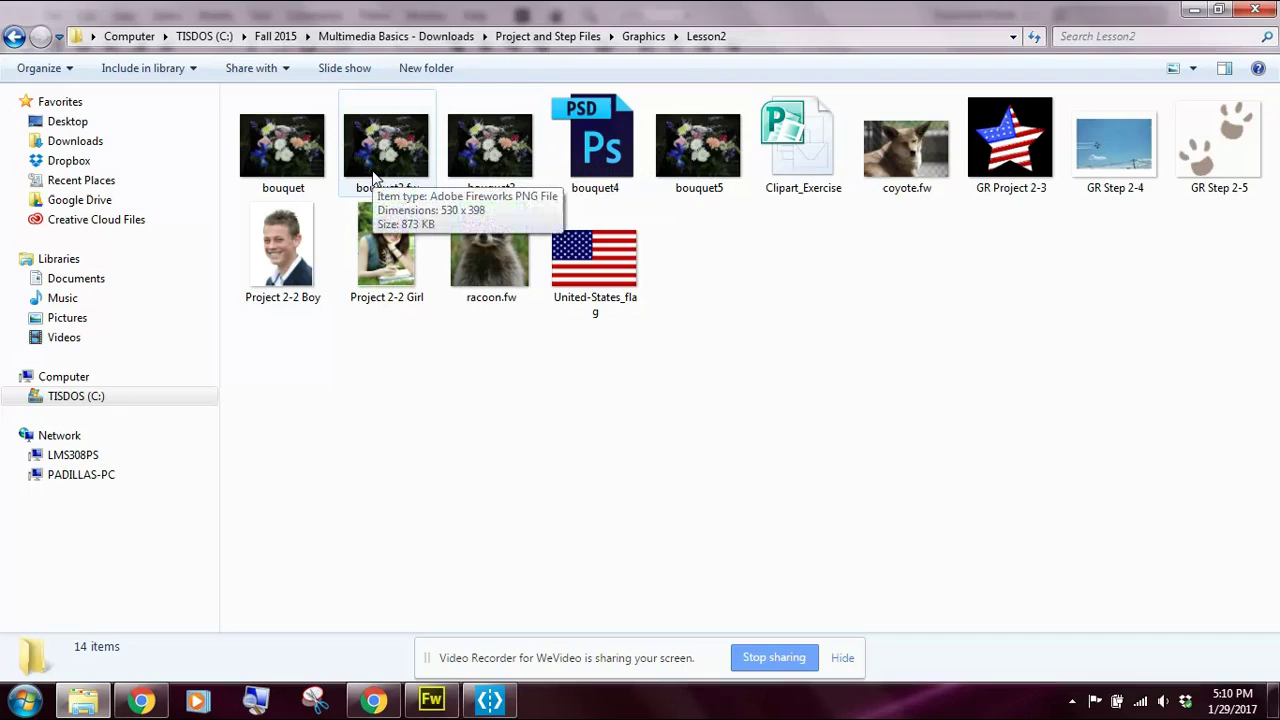